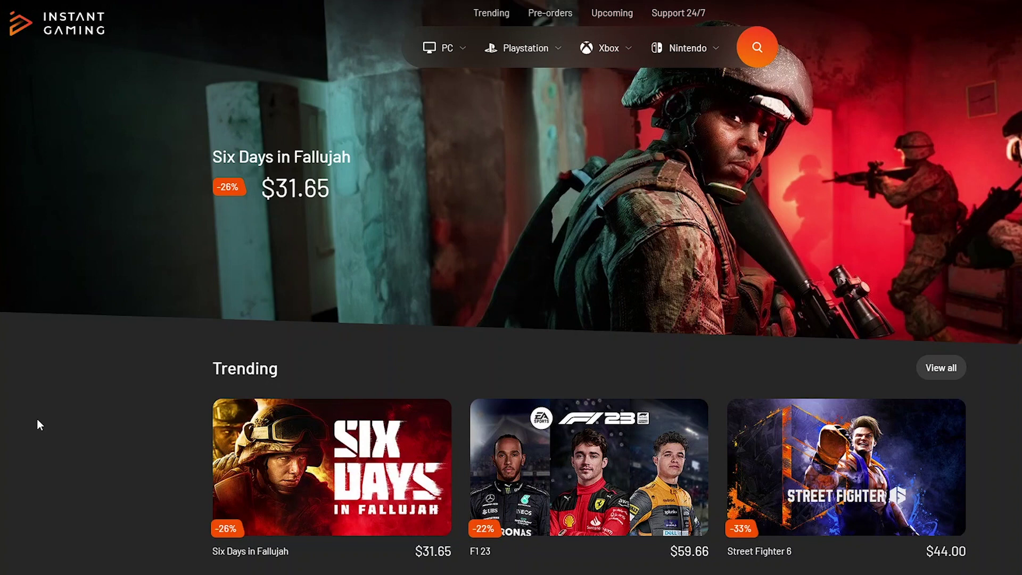
Step: Search the store for 'the sims 3', filter to in-stock games and browse the results
click(755, 49)
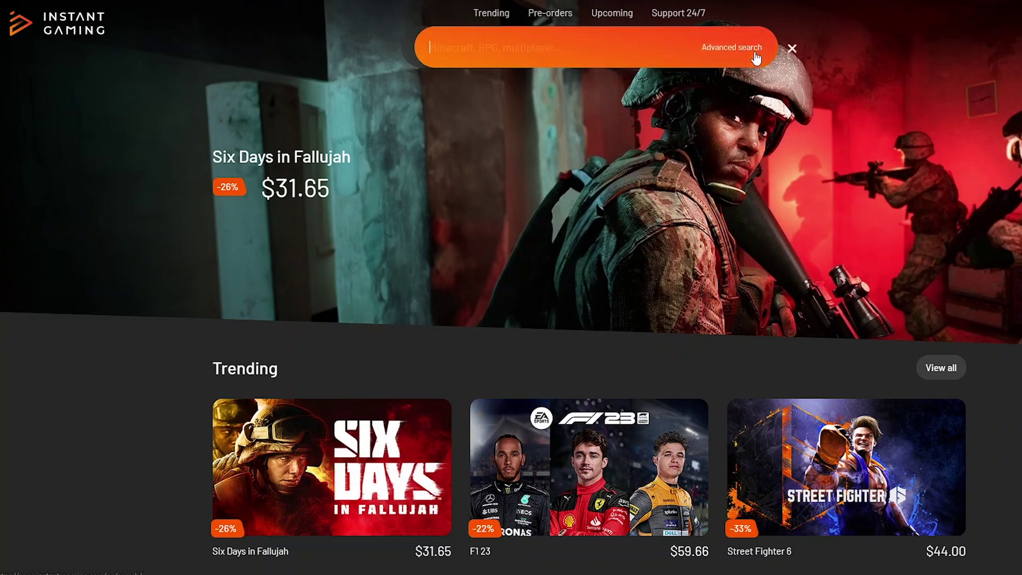
text(the sims 3)
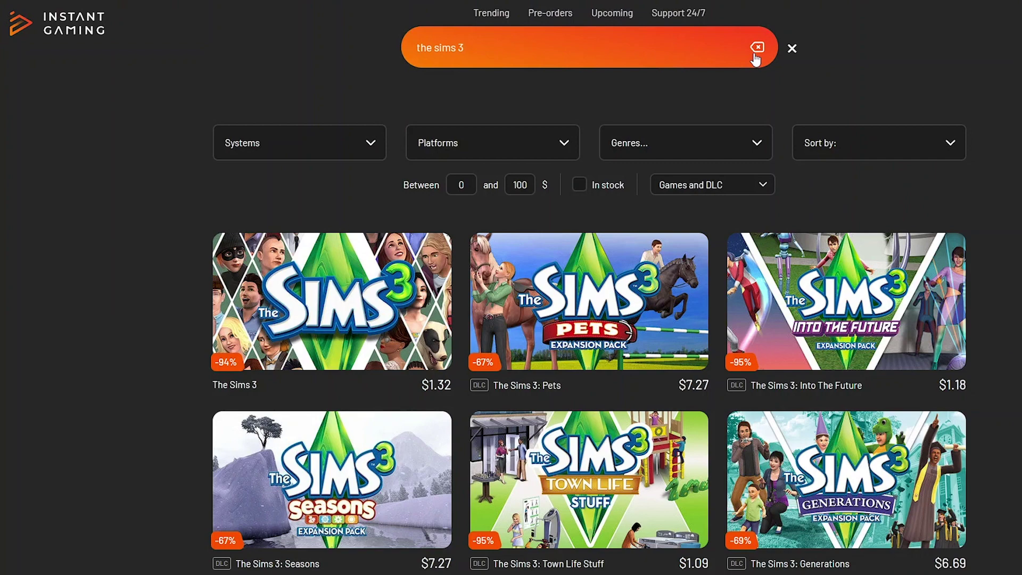
click(612, 188)
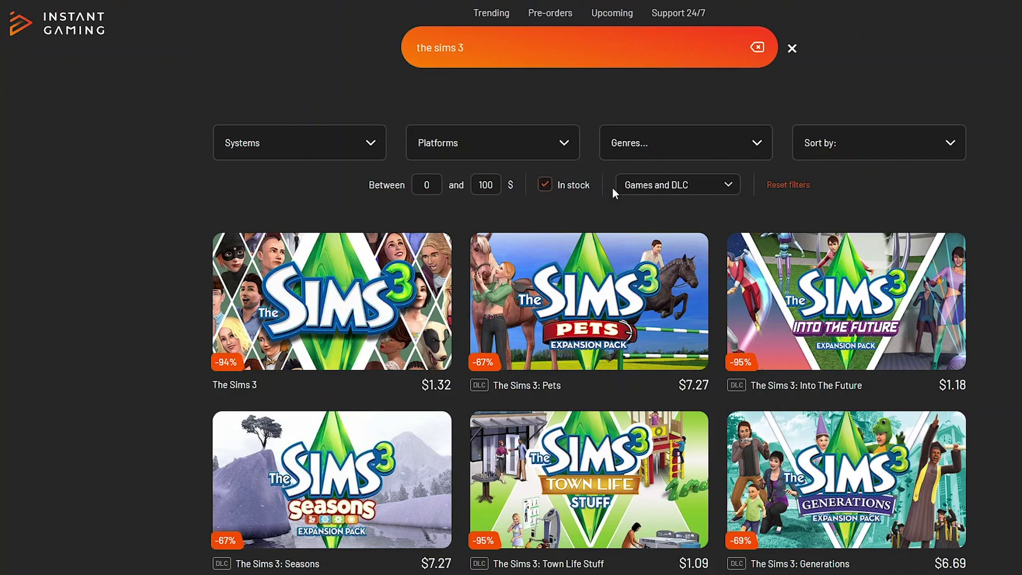
scroll(612, 187, down, 3)
scroll(588, 311, down, 4)
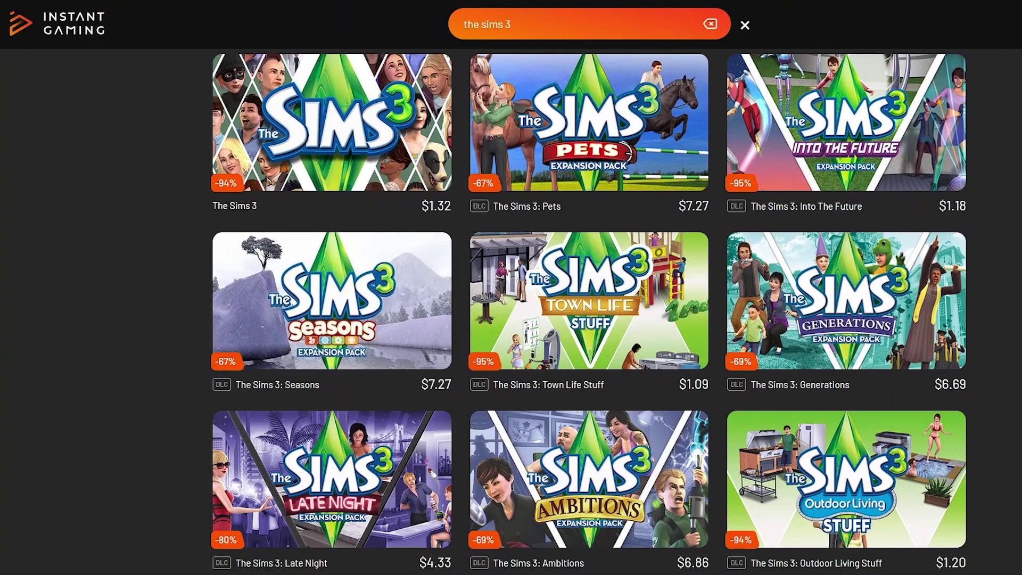
scroll(588, 311, down, 5)
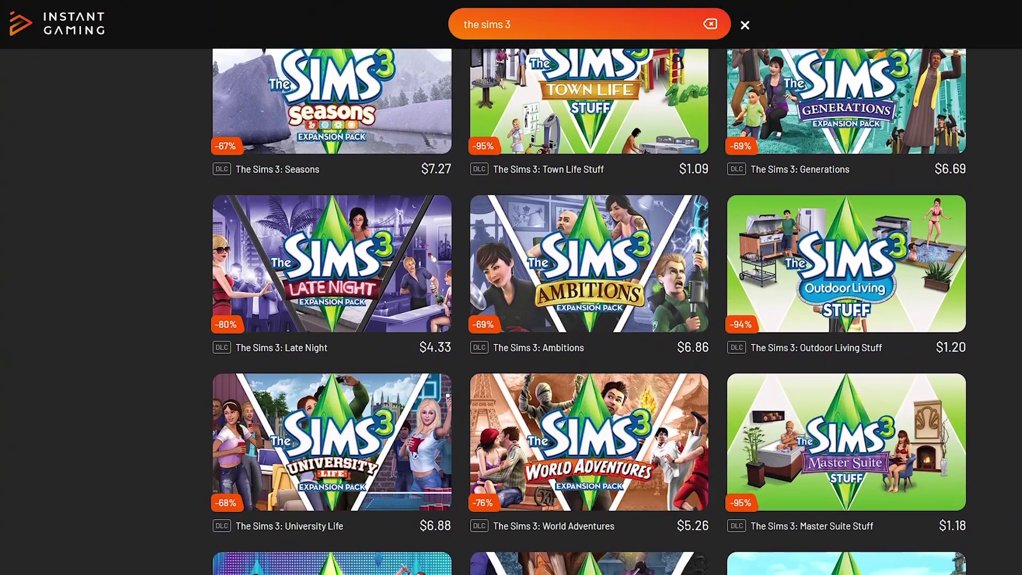
scroll(588, 311, down, 6)
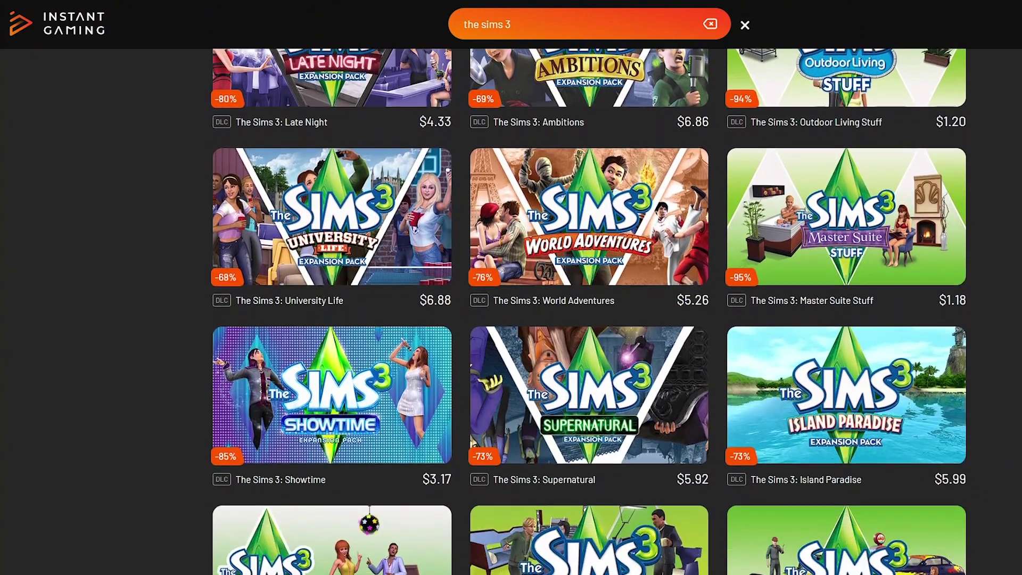
scroll(588, 311, down, 2)
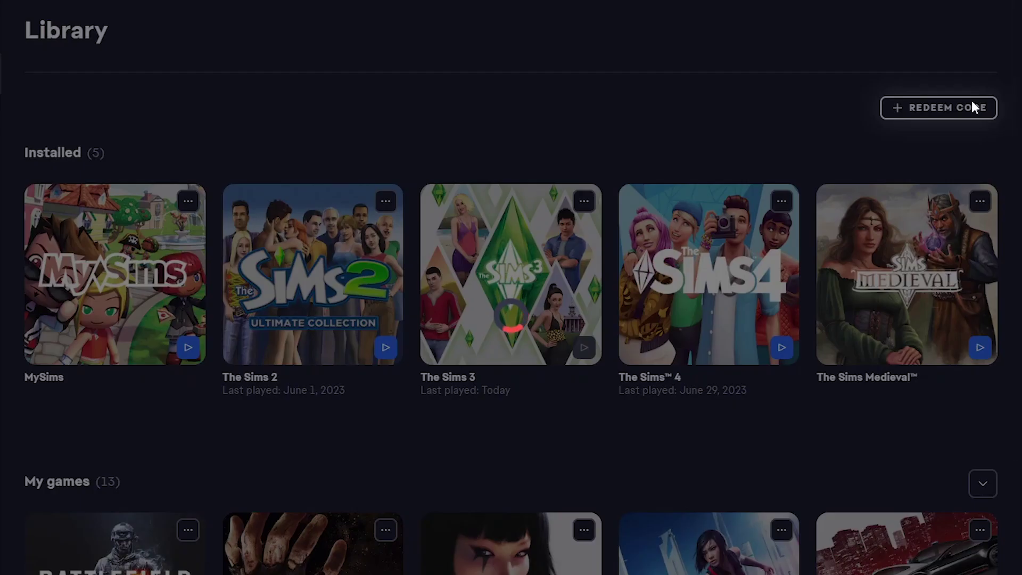
Step: Enter the purchased game's product code in the EA app library's Redeem Code field
click(972, 103)
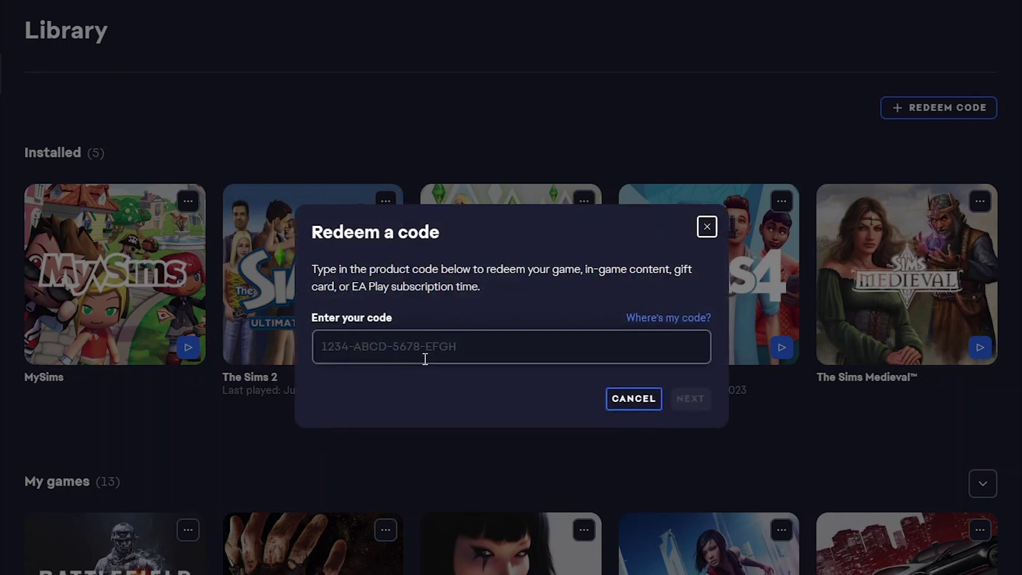
click(425, 358)
text(1234-1234-1234-1234)
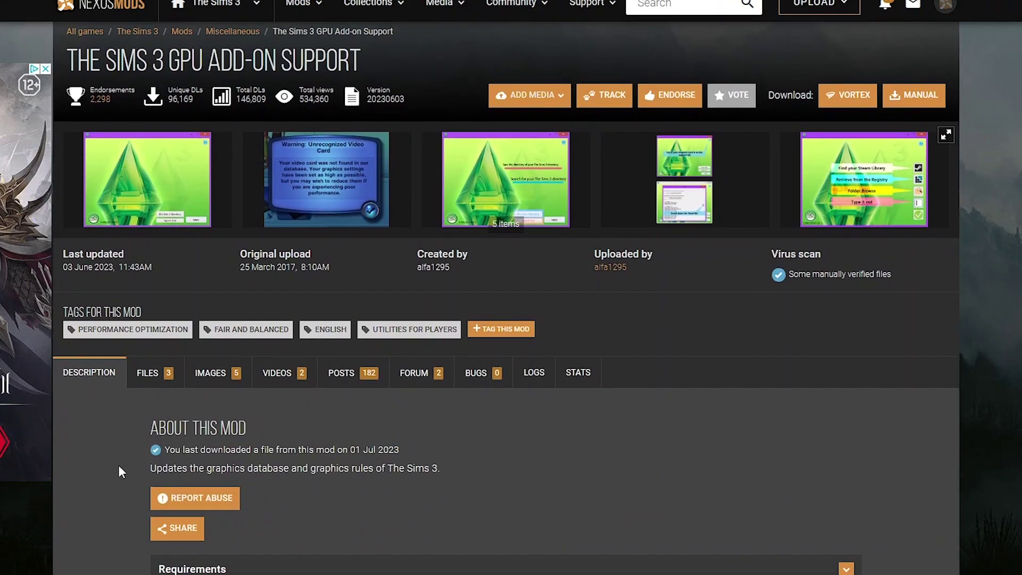
Step: Manually download the GPU Add-on main file using the free slow download option
click(165, 384)
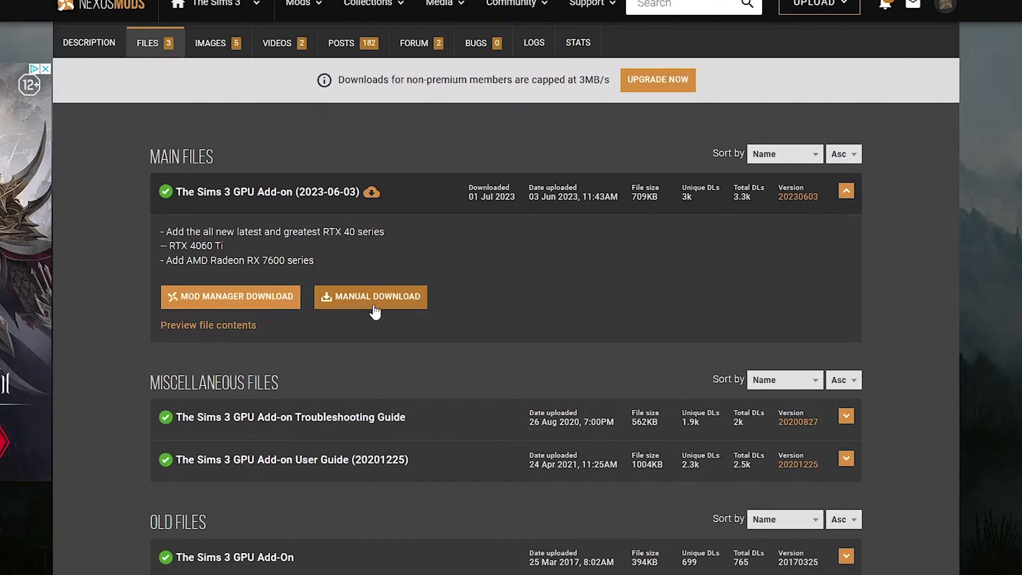
click(373, 303)
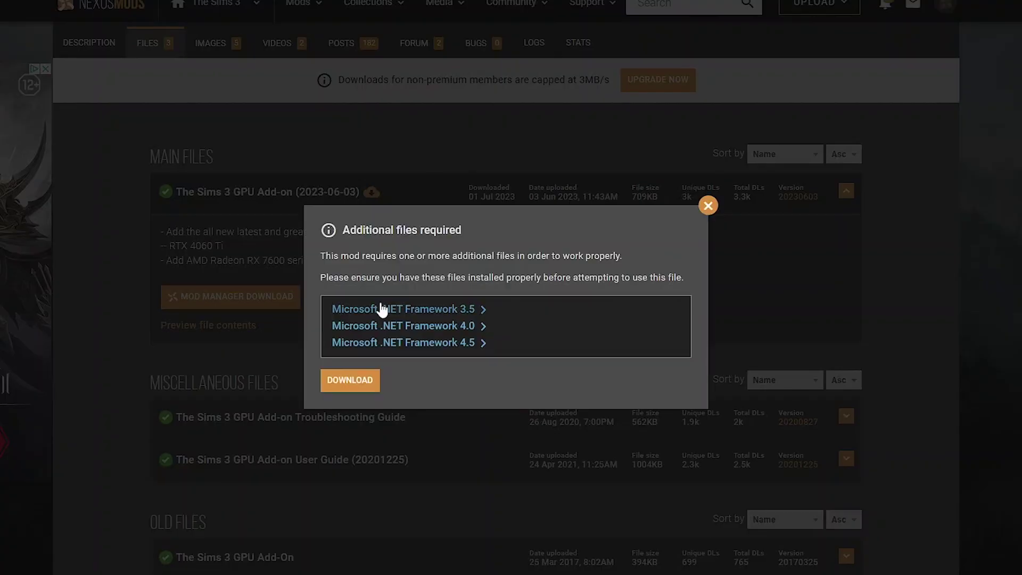
click(366, 380)
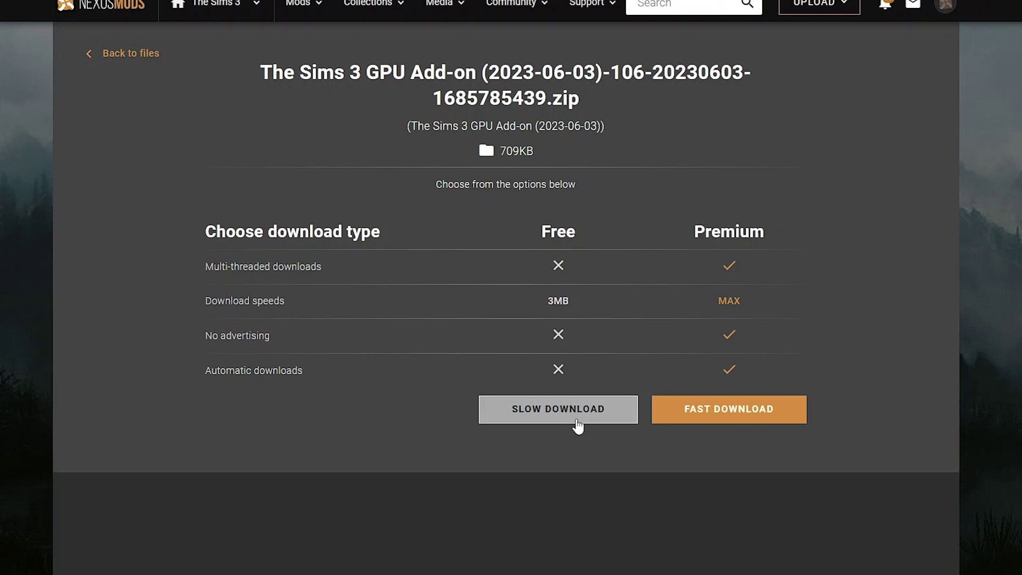
click(576, 418)
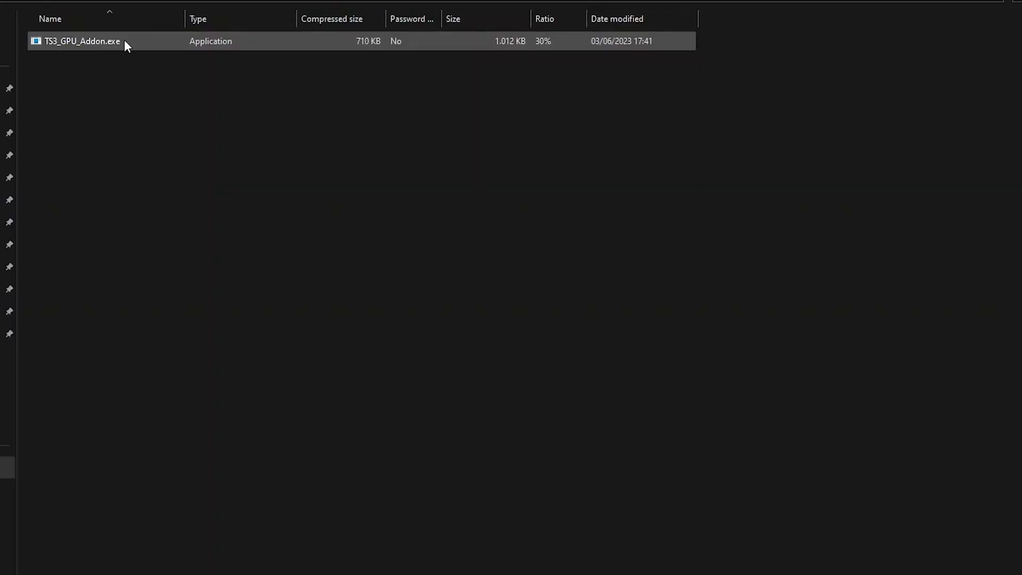
Step: Run TS3_GPU_Addon.exe past the security warning and accept the supported-vendor and info prompts
double_click(125, 42)
click(362, 175)
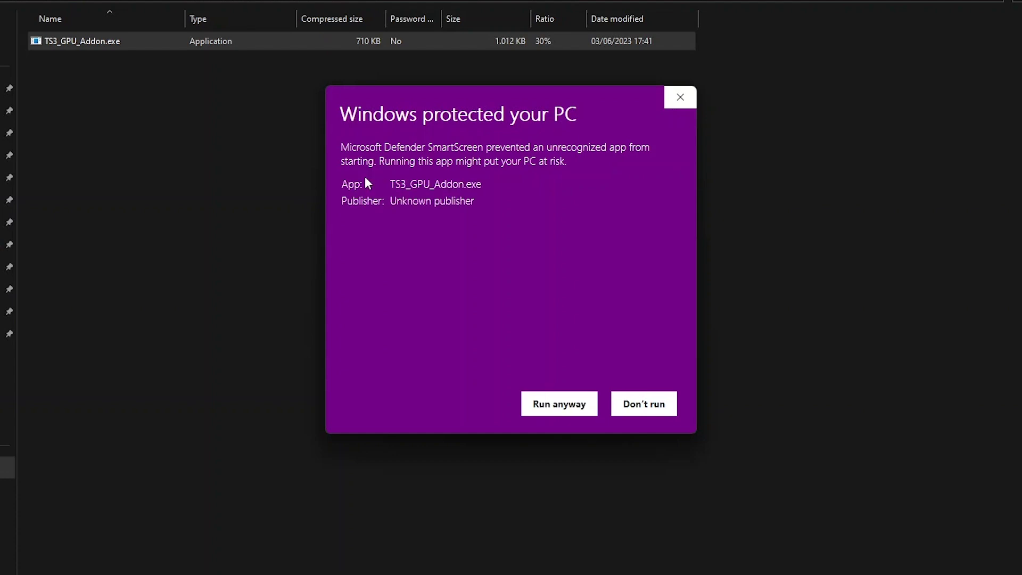
click(580, 404)
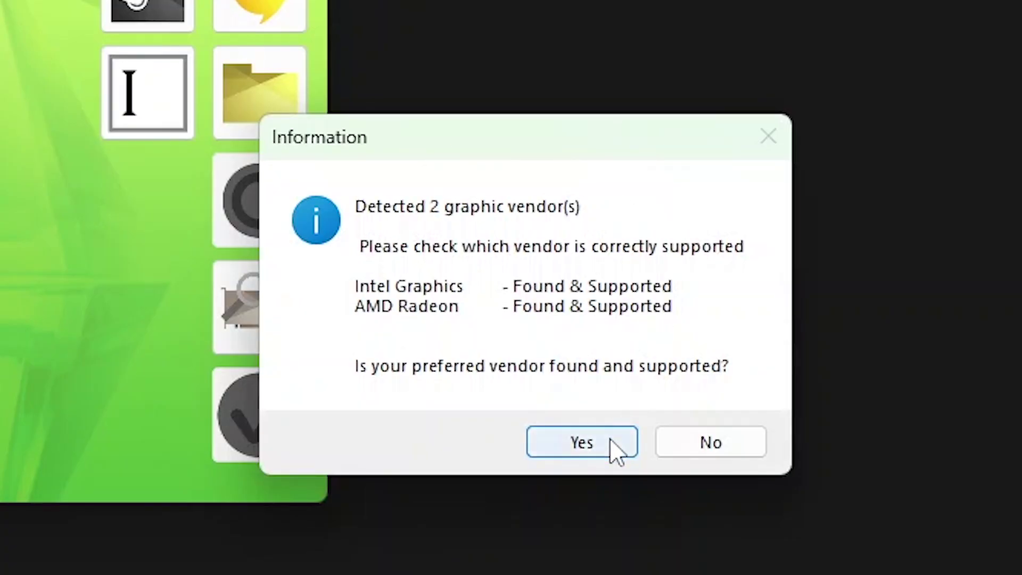
click(609, 444)
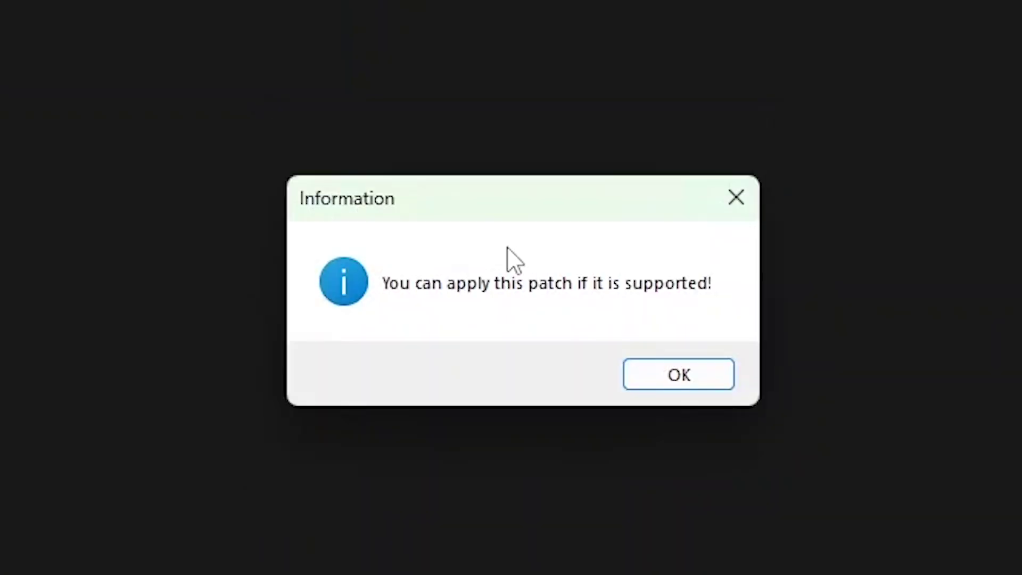
click(691, 380)
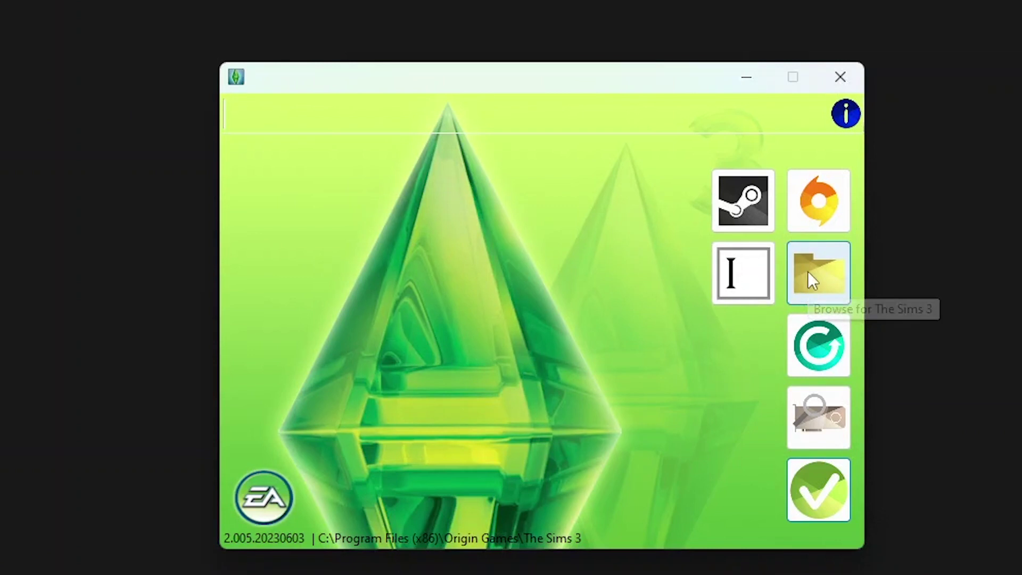
Step: Point the add-on at Origin Games\The Sims 3 and apply the graphics patch
click(820, 266)
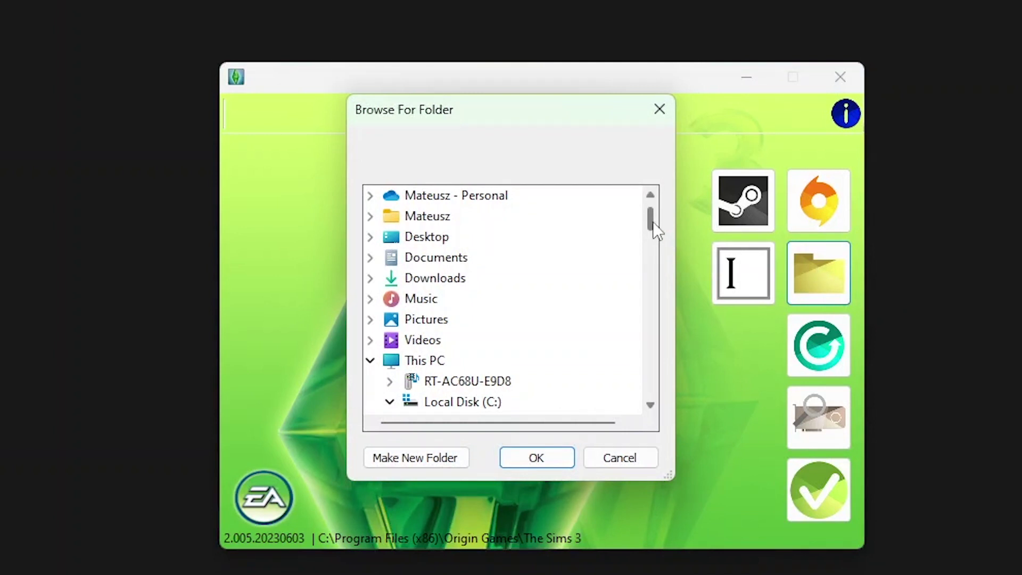
drag(654, 223, 653, 235)
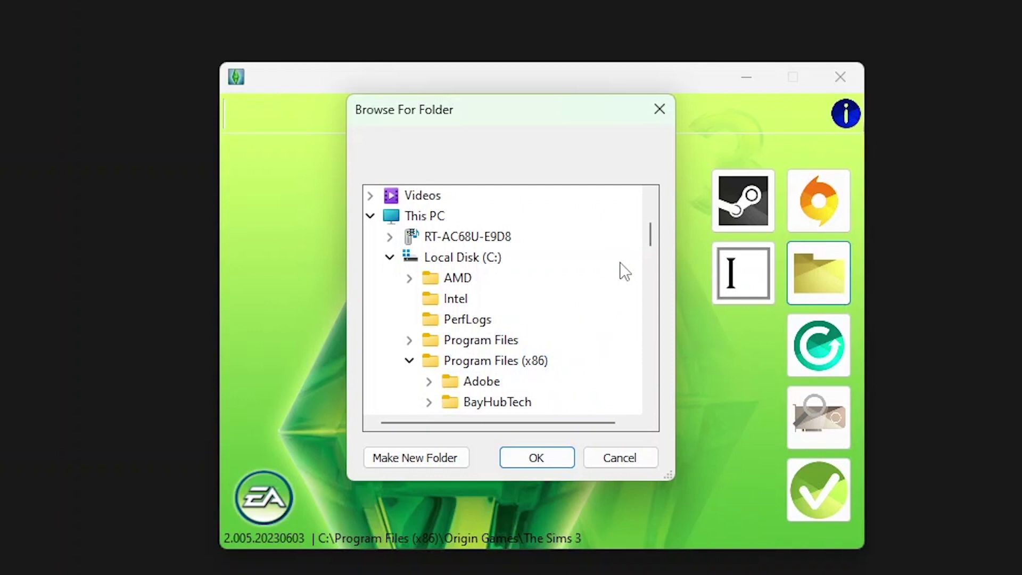
drag(652, 247, 654, 294)
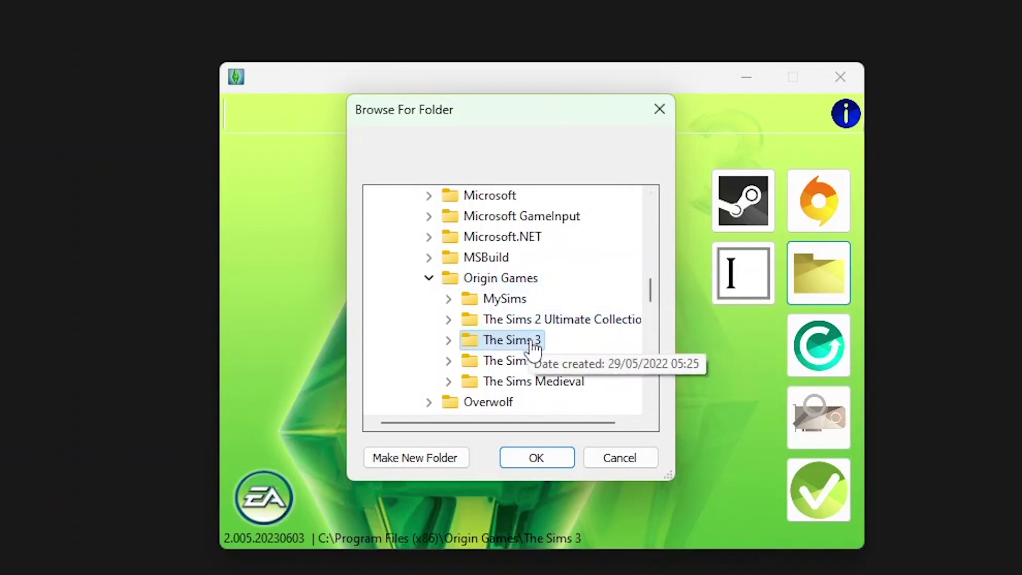
double_click(532, 348)
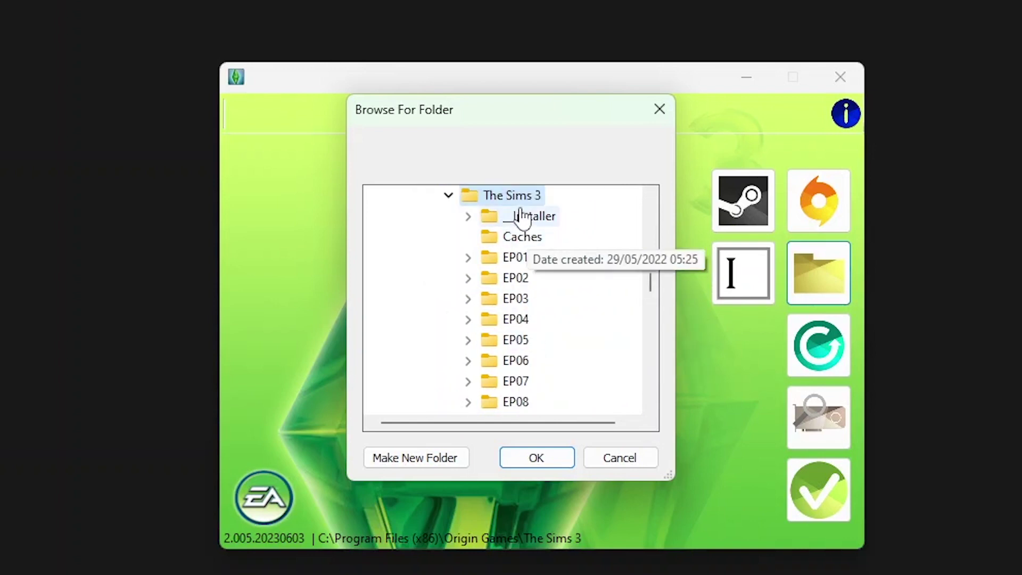
click(557, 458)
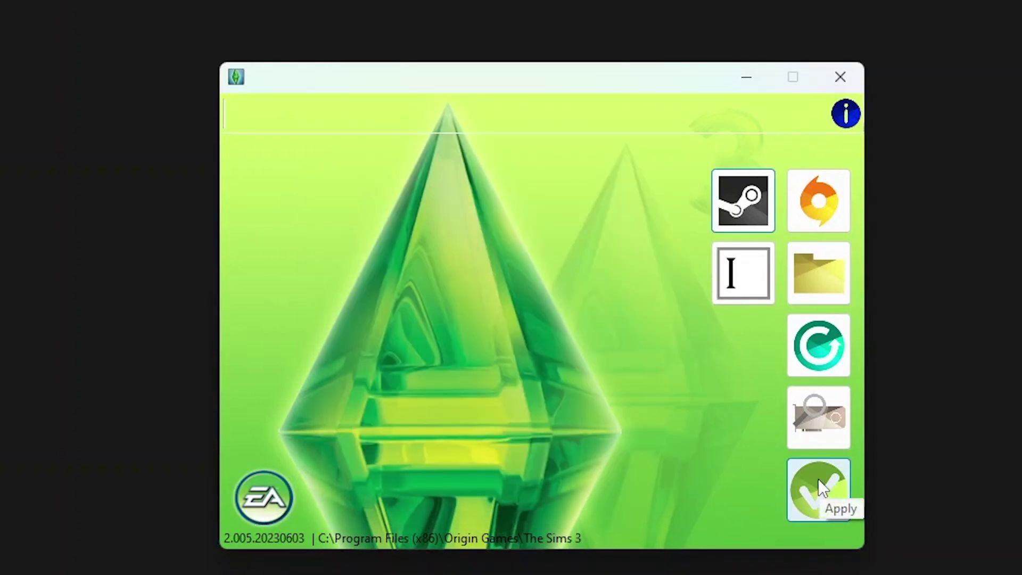
click(819, 480)
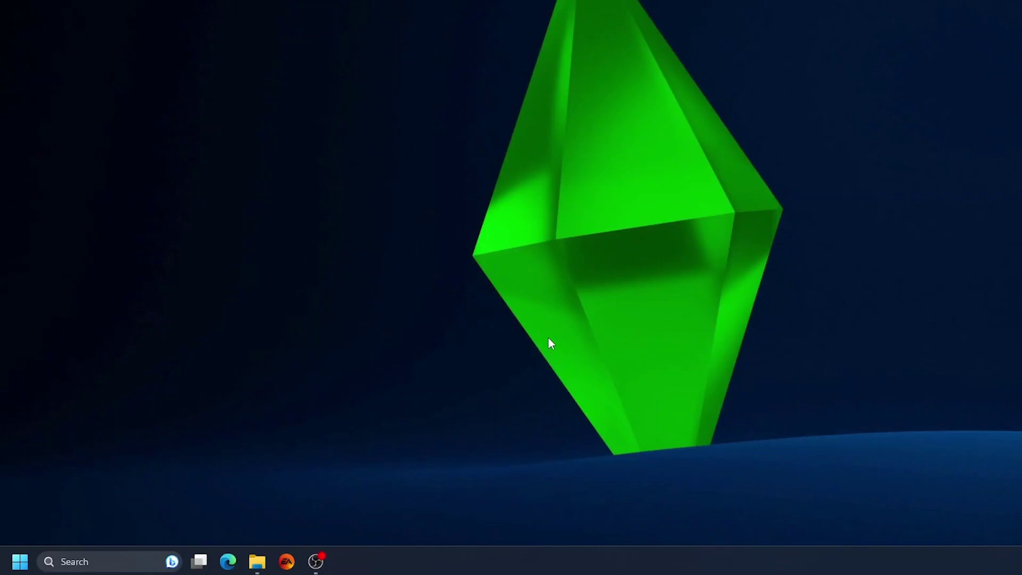
Step: Launch System Information from Windows search using 'system'
key(super)
text(system)
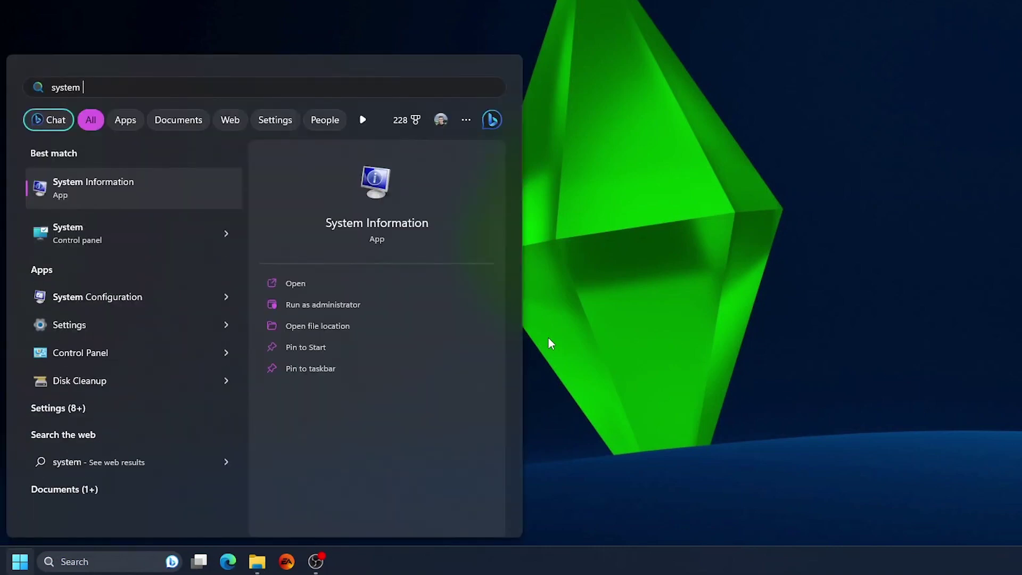
key(Return)
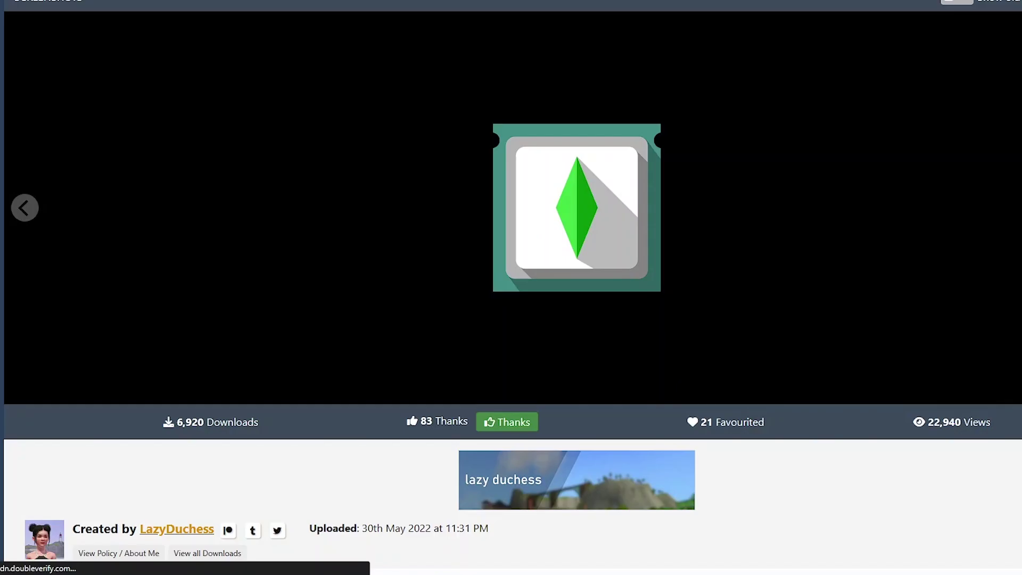
Step: Download AlderLakePatch.zip from the patch page's Download tab
scroll(213, 266, down, 6)
click(166, 213)
scroll(222, 262, down, 2)
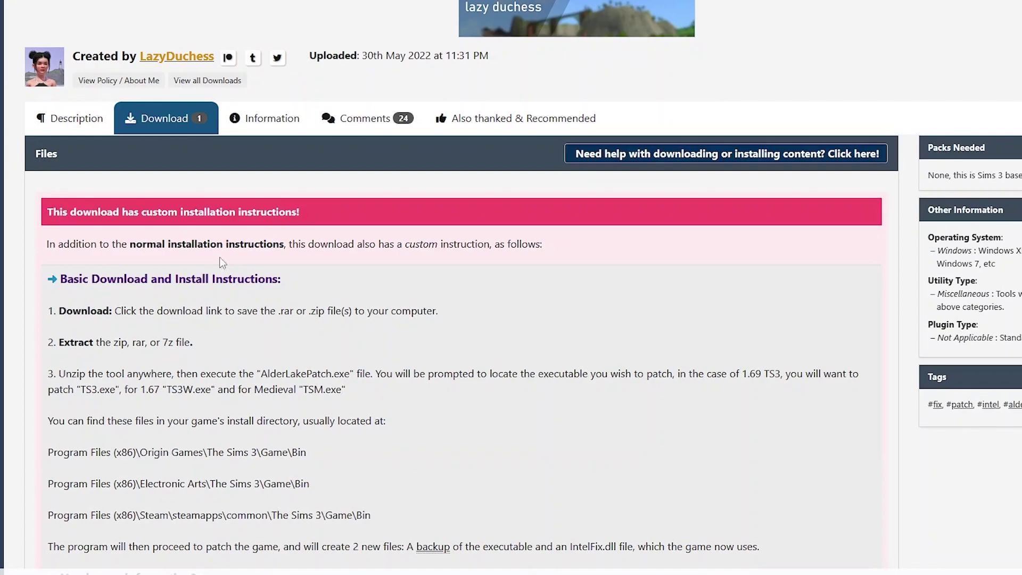
scroll(221, 262, down, 8)
click(113, 303)
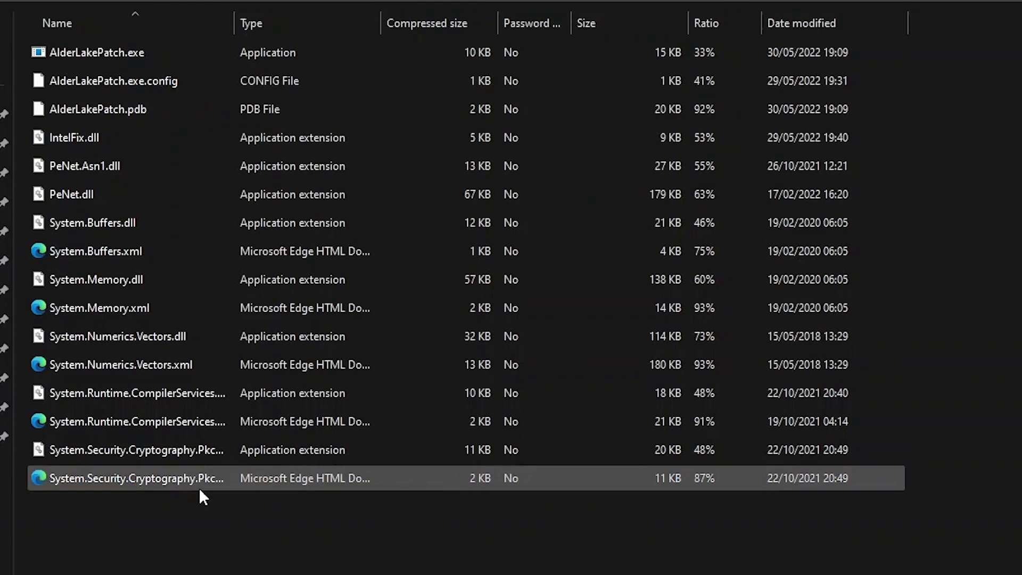
Step: Copy all AlderLakePatch archive files into an empty folder
drag(200, 497, 142, 55)
right_click(142, 55)
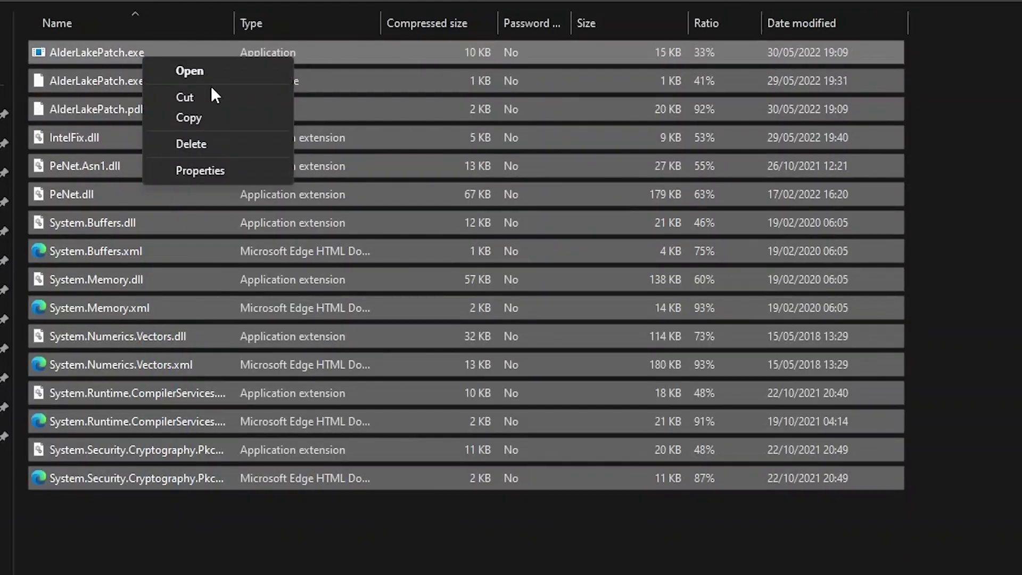
click(231, 117)
right_click(439, 181)
click(436, 183)
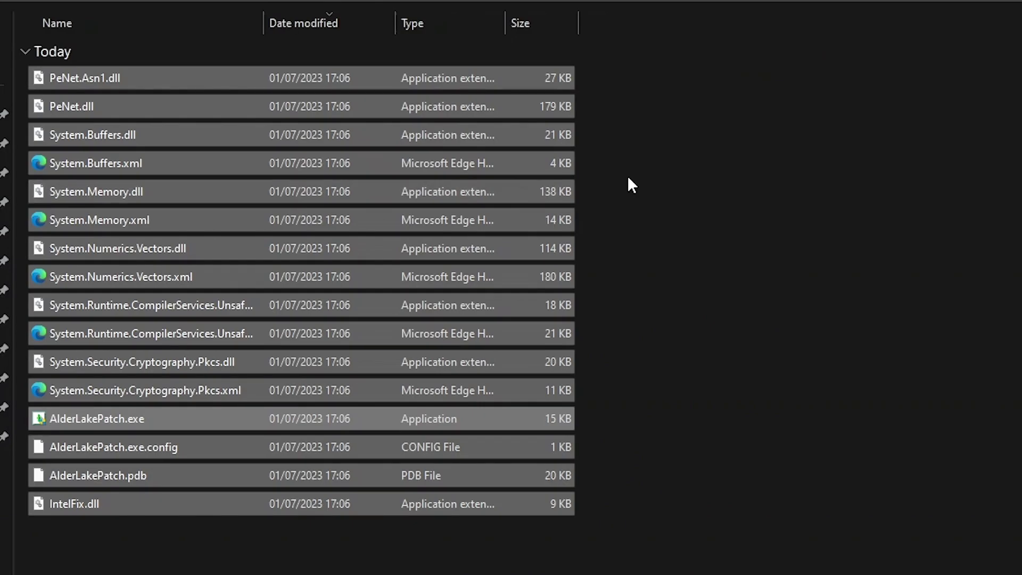
click(631, 186)
Step: Launch AlderLakePatch.exe, running it despite the unrecognised-app warning
double_click(214, 420)
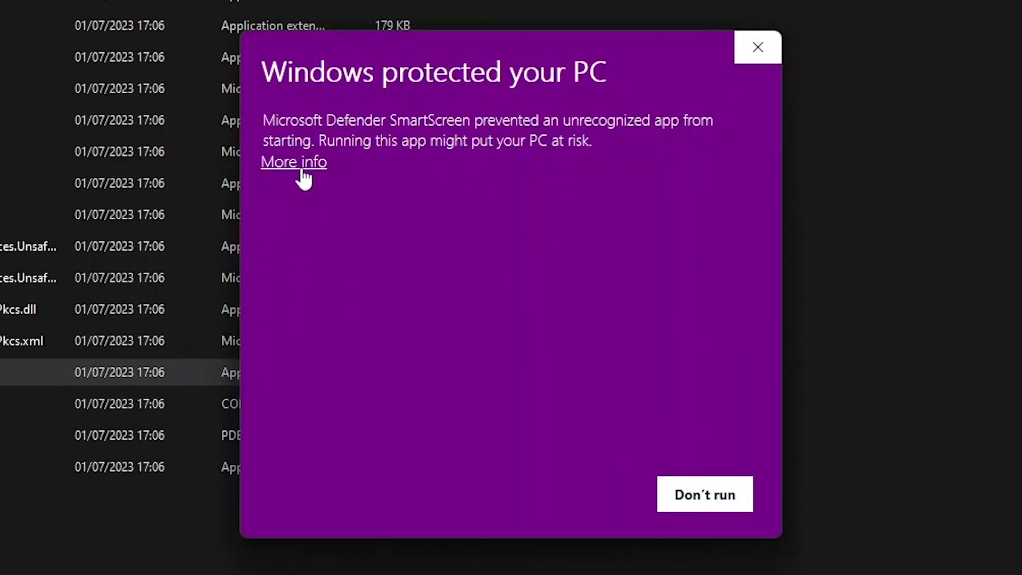
click(298, 168)
click(566, 487)
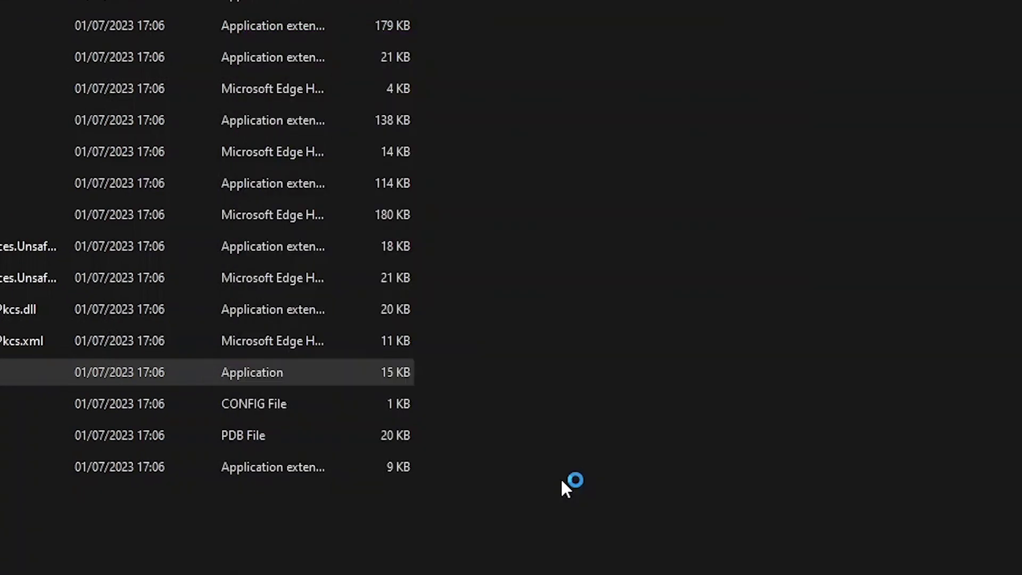
Step: Select TS3.exe in The Sims 3\Game\Bin for the patcher to patch, leaving TS3.bak
click(698, 388)
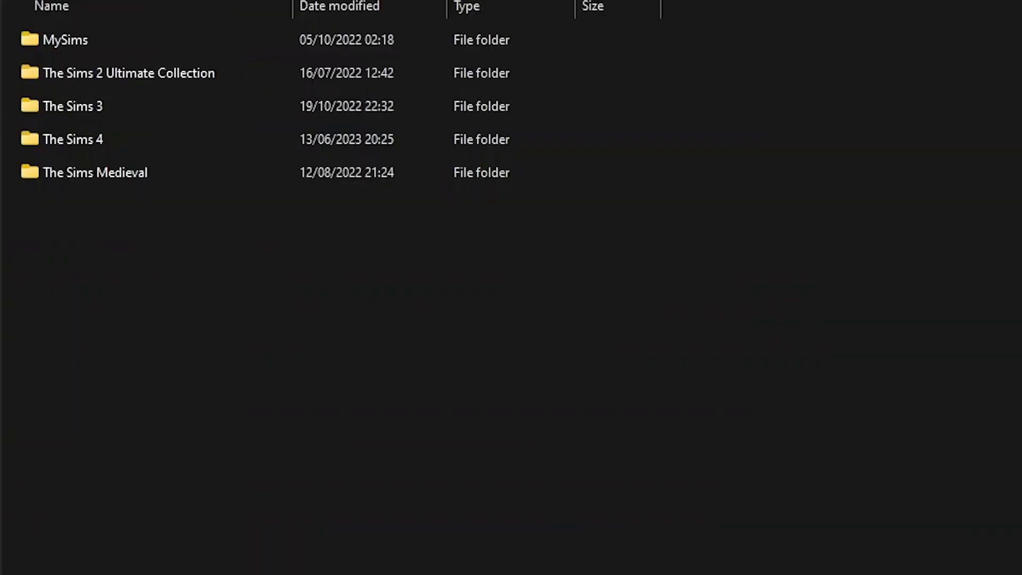
double_click(135, 99)
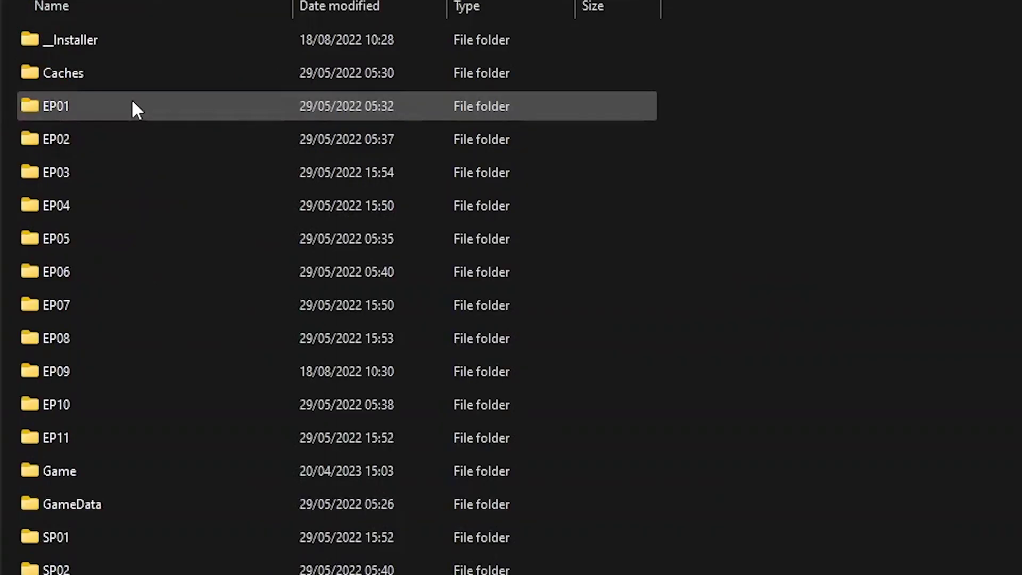
double_click(73, 474)
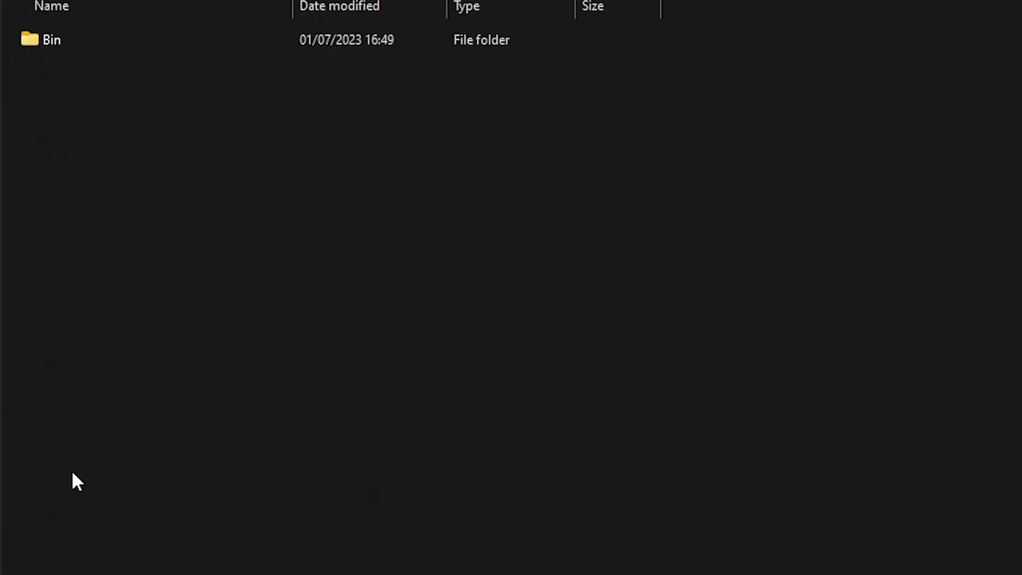
double_click(128, 39)
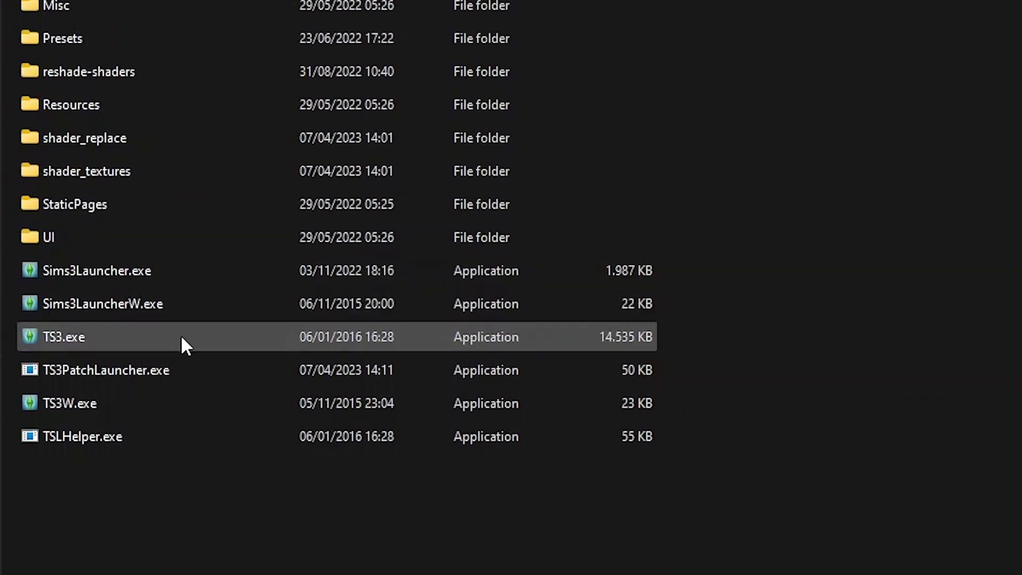
click(180, 334)
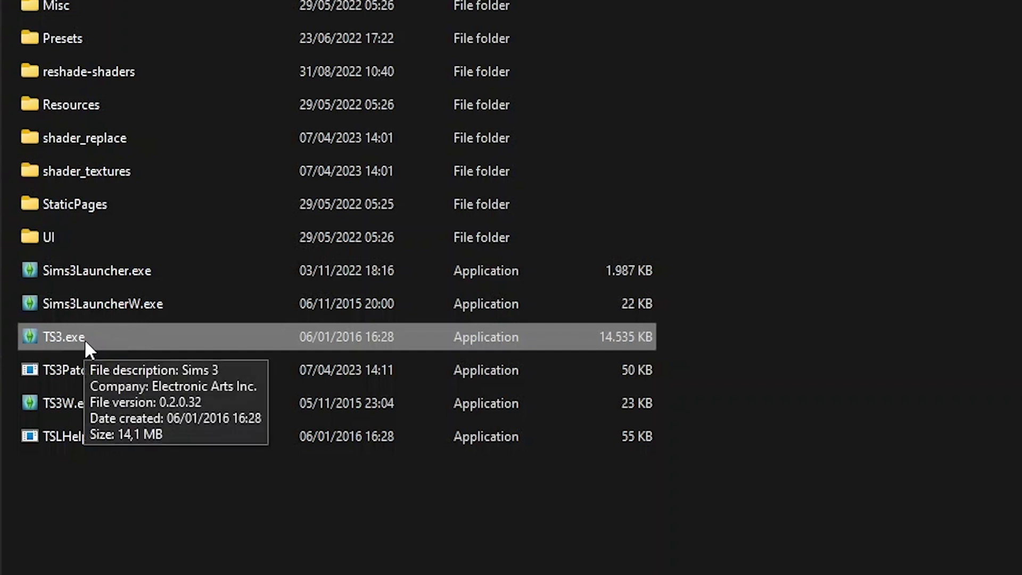
click(141, 403)
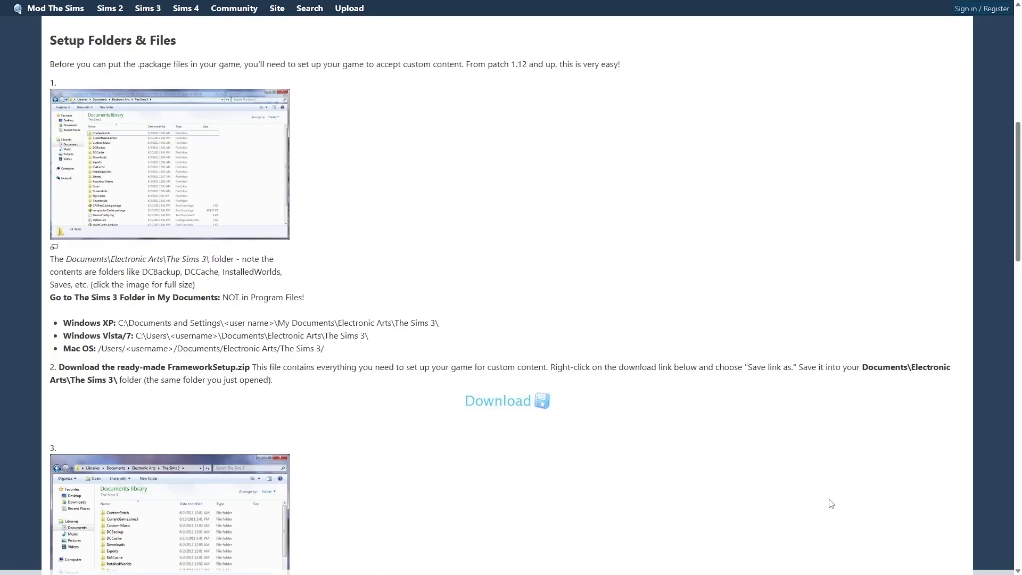
Step: Download FrameworkSetup.zip and keep it despite Edge's unsafe-file warning
click(524, 401)
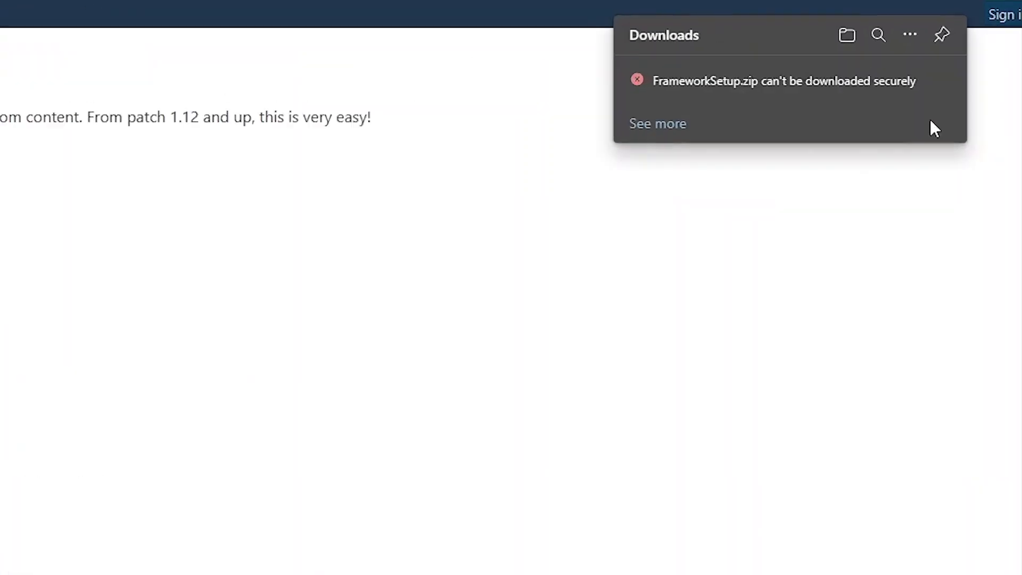
click(925, 79)
click(756, 212)
click(844, 330)
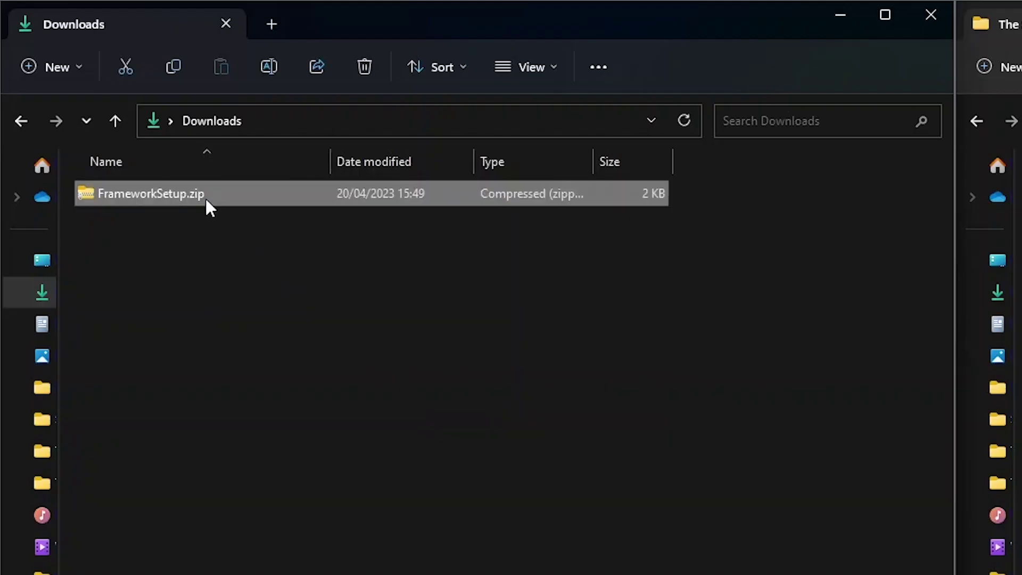
Step: Copy the zip's Mods folder into Documents\Electronic Arts\The Sims 3, checking NoBuildSparkles and nointro packages
double_click(205, 197)
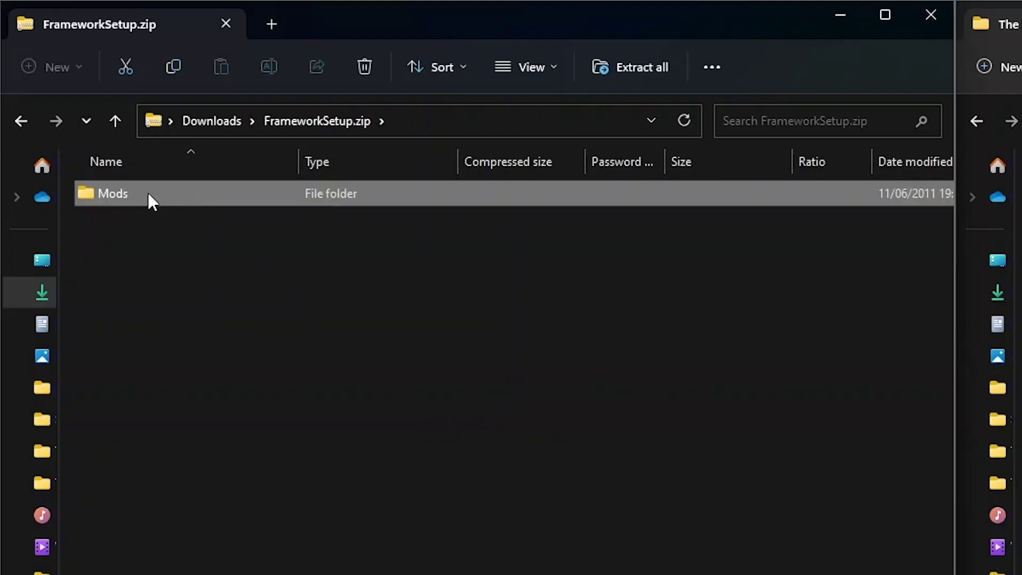
mouse_move(150, 200)
mouse_down()
mouse_move(344, 248)
mouse_move(529, 429)
mouse_move(819, 498)
mouse_up()
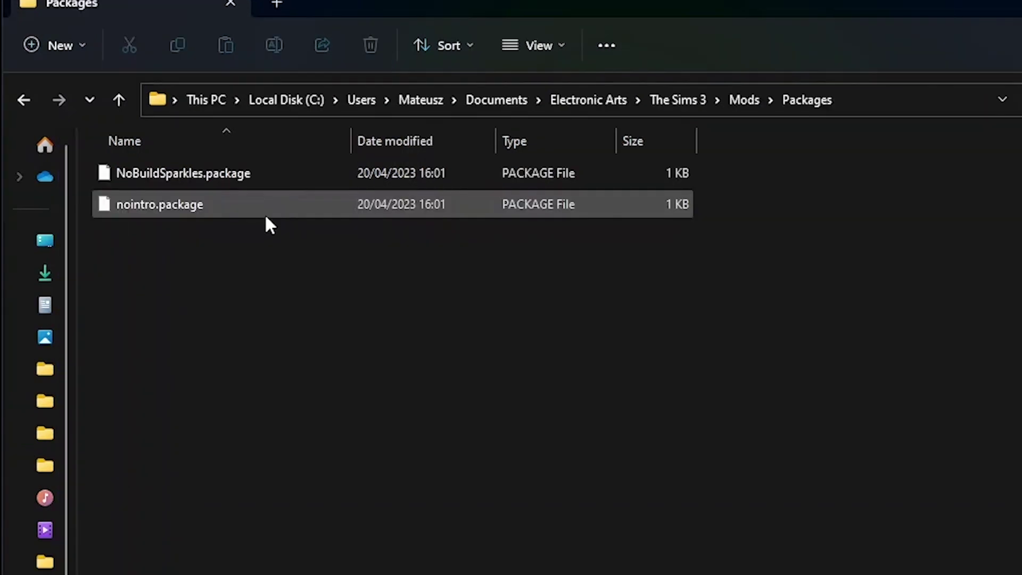
click(273, 176)
click(267, 205)
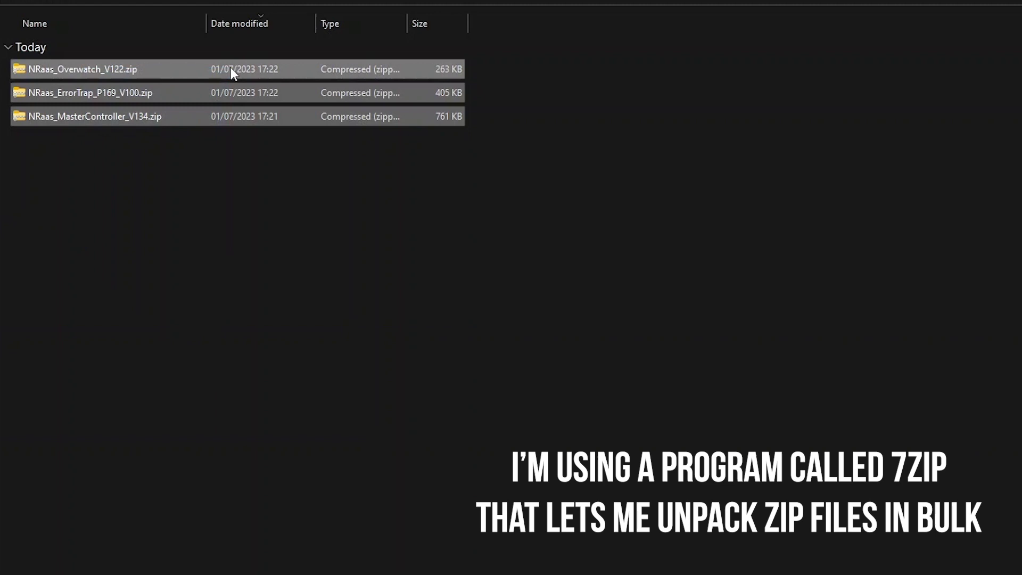
Step: Extract the three NRaaS zips in Downloads with 7-Zip Extract Here
right_click(230, 66)
click(315, 319)
mouse_move(380, 420)
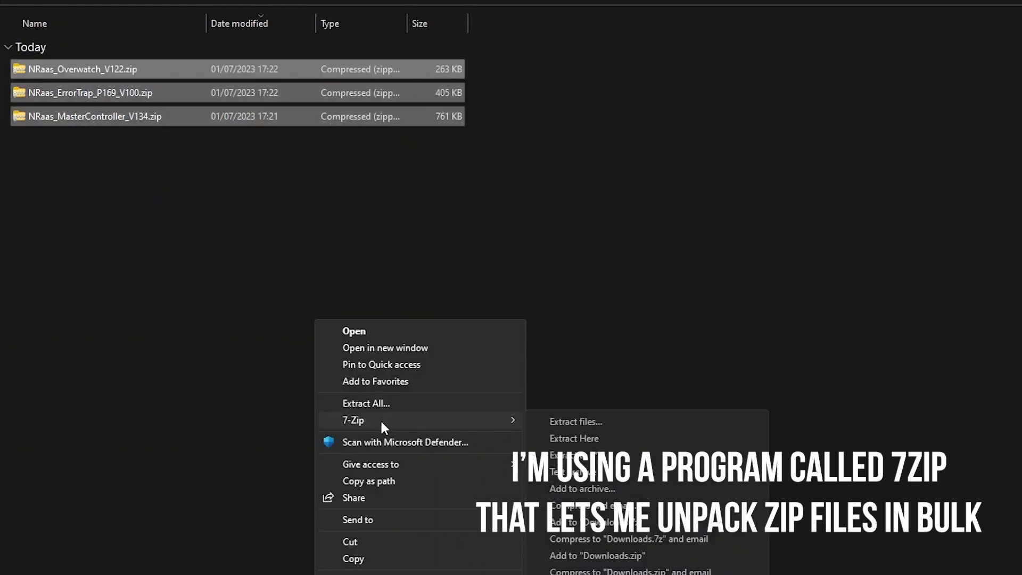
click(610, 439)
Step: Move the ErrorTrap, MasterController and Overwatch packages into Mods\Packages
drag(13, 258, 213, 155)
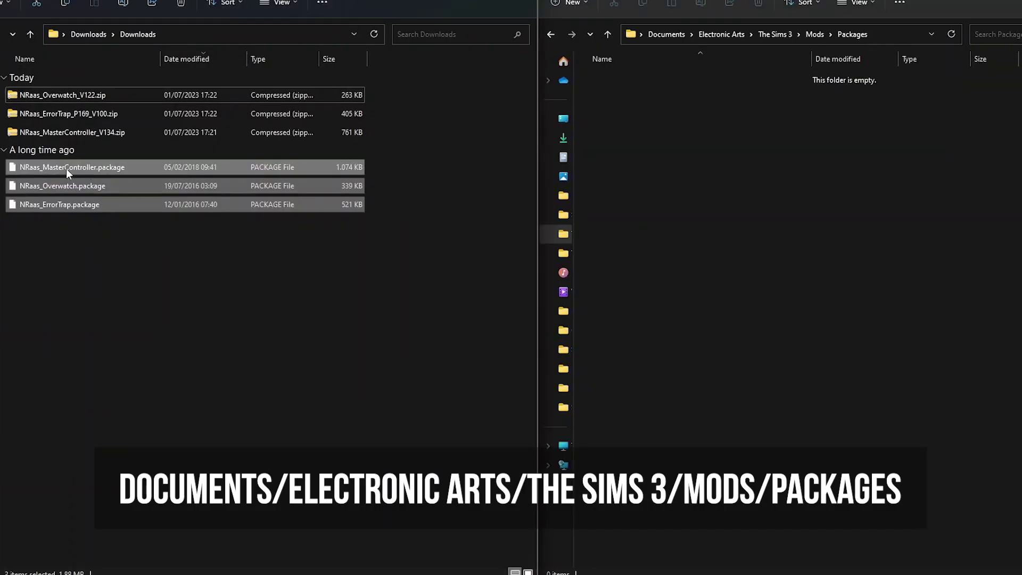
mouse_move(66, 168)
mouse_down()
mouse_move(148, 183)
mouse_move(806, 197)
mouse_up()
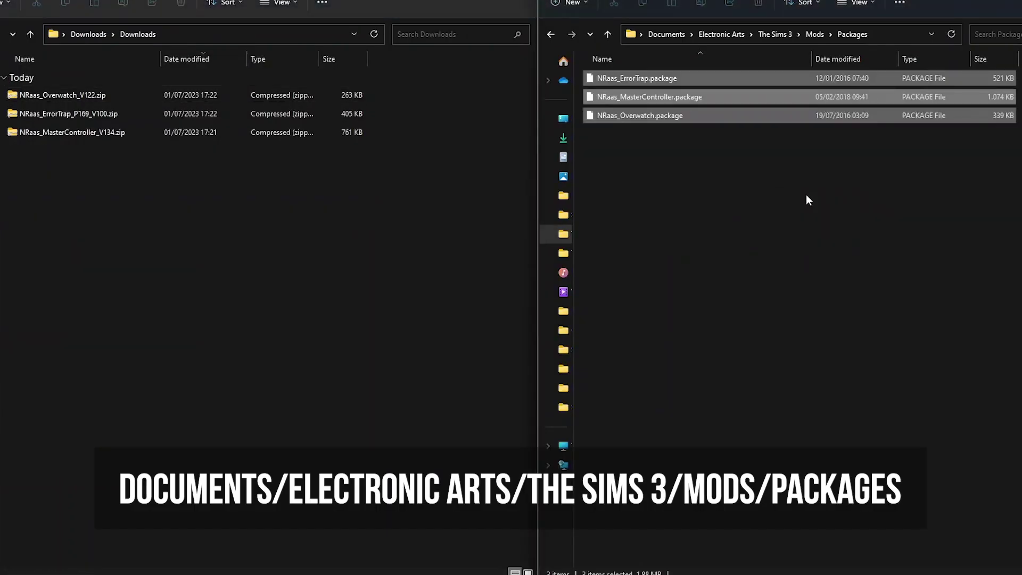
click(807, 196)
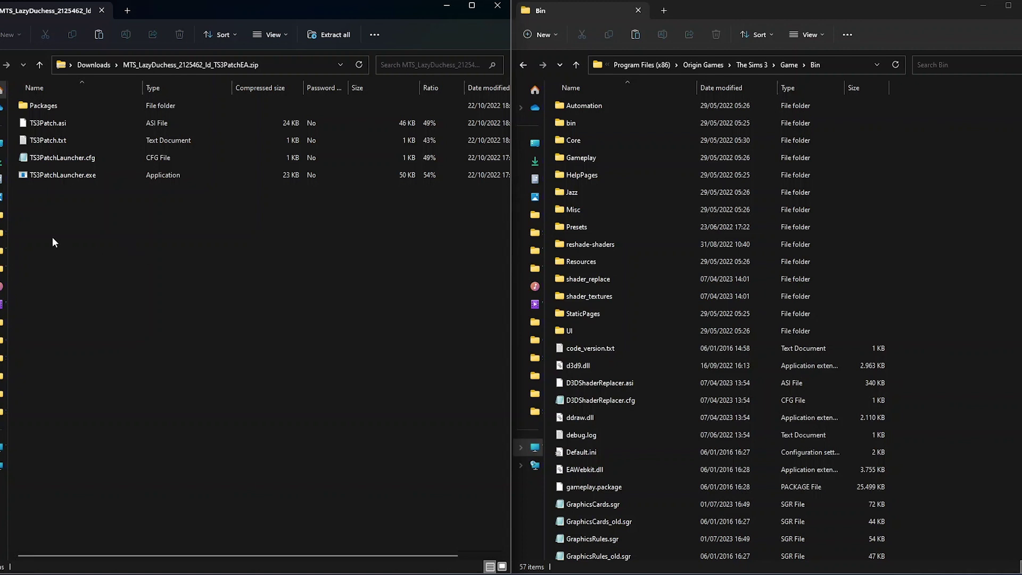
Step: Copy TS3Patch.asi, TS3Patch.txt and both TS3PatchLauncher files into Bin, and Packages into Mods
mouse_move(52, 237)
mouse_down()
mouse_move(72, 124)
mouse_move(58, 124)
mouse_move(660, 215)
mouse_move(1017, 308)
mouse_move(941, 310)
mouse_up()
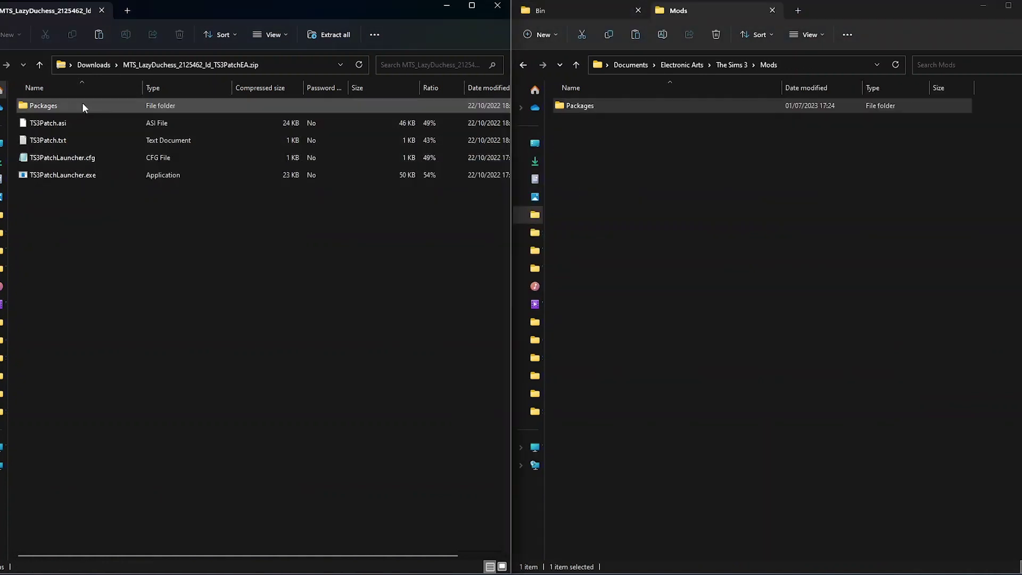
mouse_move(82, 106)
mouse_down()
mouse_move(68, 104)
mouse_move(685, 197)
mouse_up()
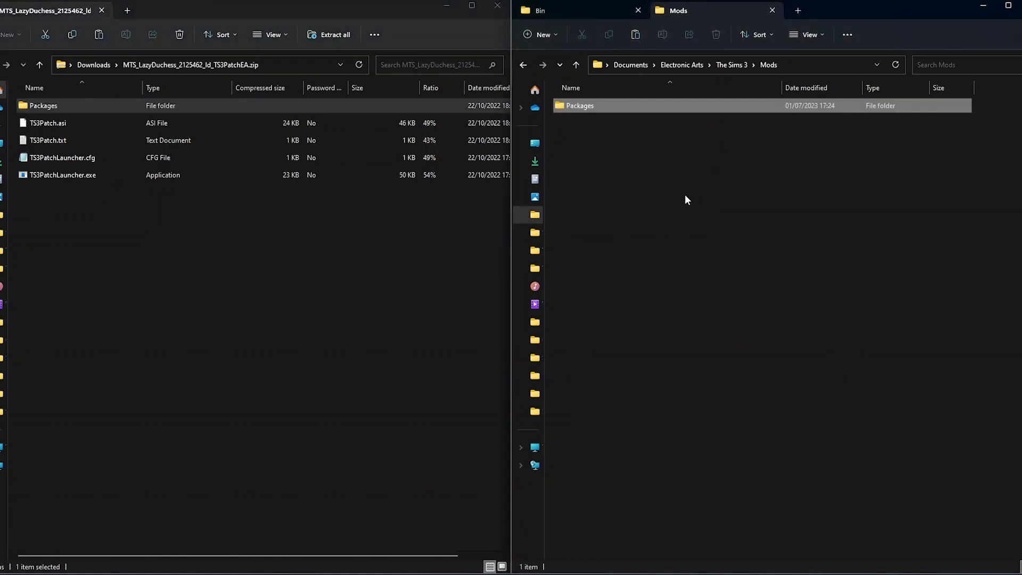
click(685, 196)
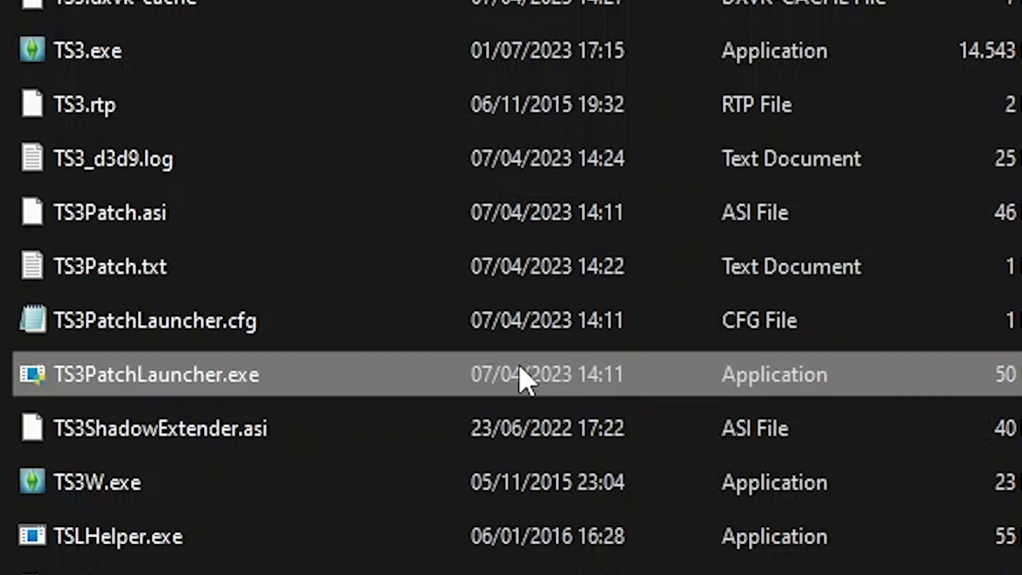
Step: Make a shortcut to TS3PatchLauncher.exe in the Bin folder and select it
right_click(522, 379)
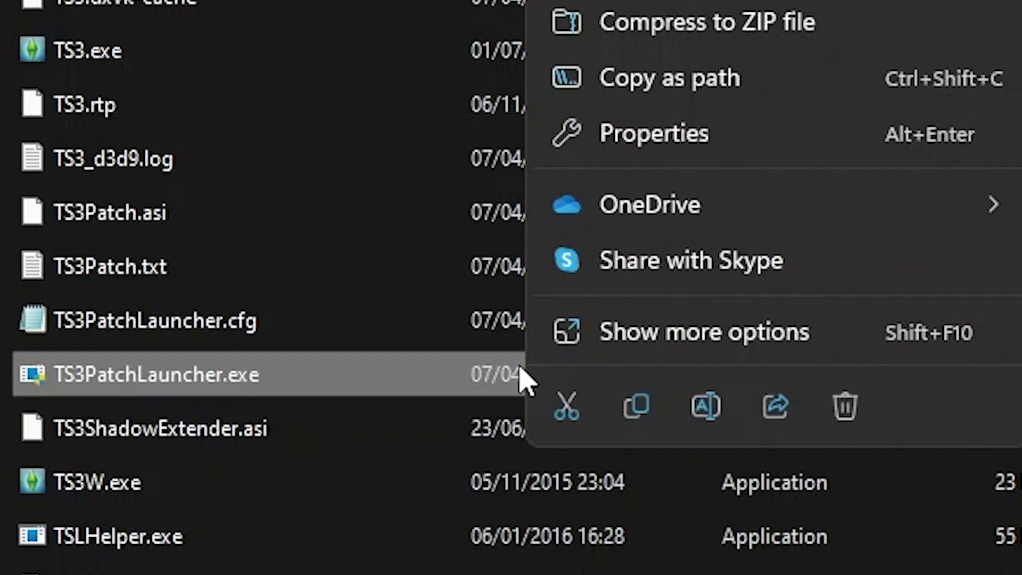
click(609, 341)
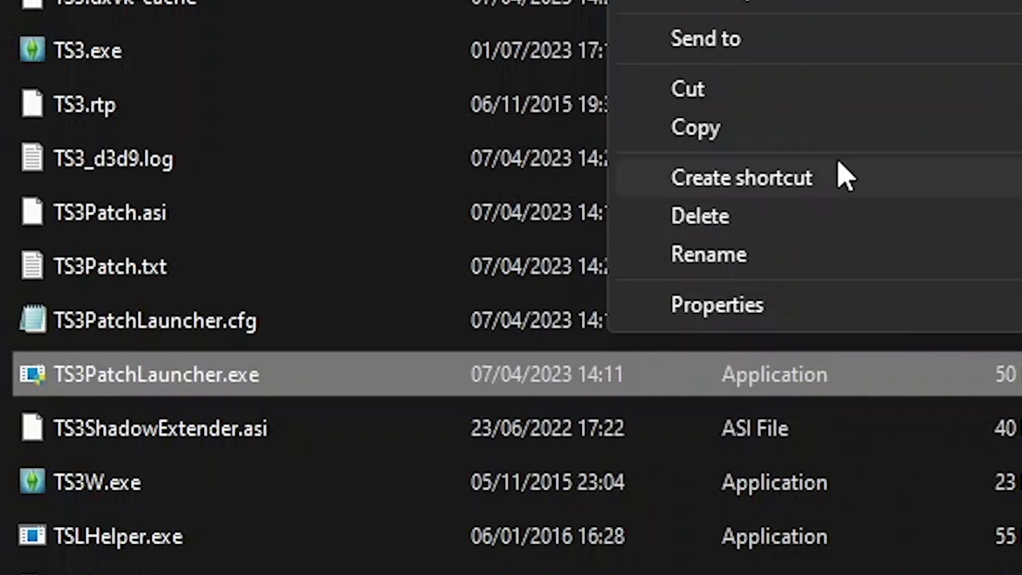
click(837, 177)
click(439, 429)
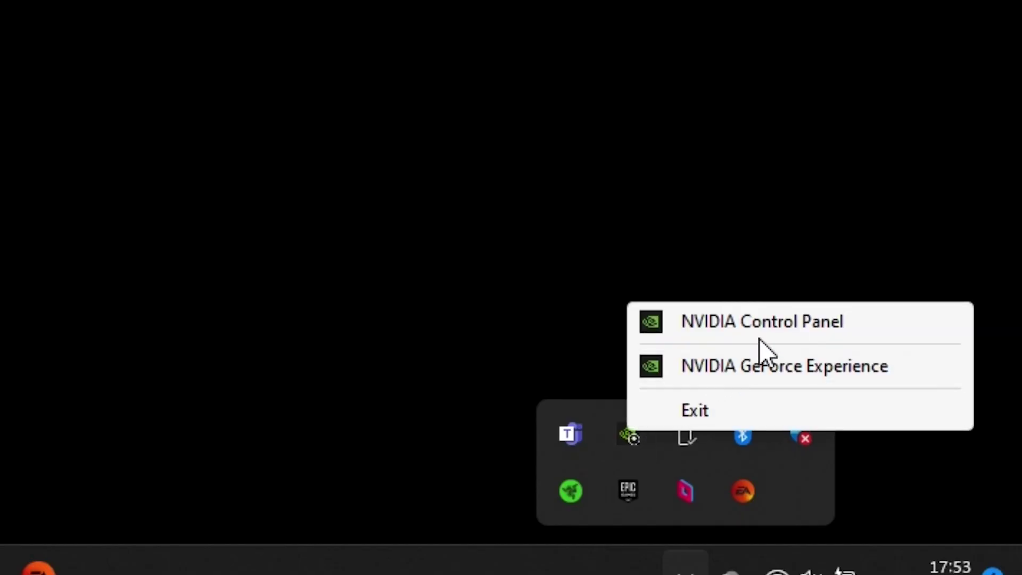
Step: Set the NVIDIA Max Frame Rate for Sims 3 (ts3.exe) to 62 FPS
click(804, 331)
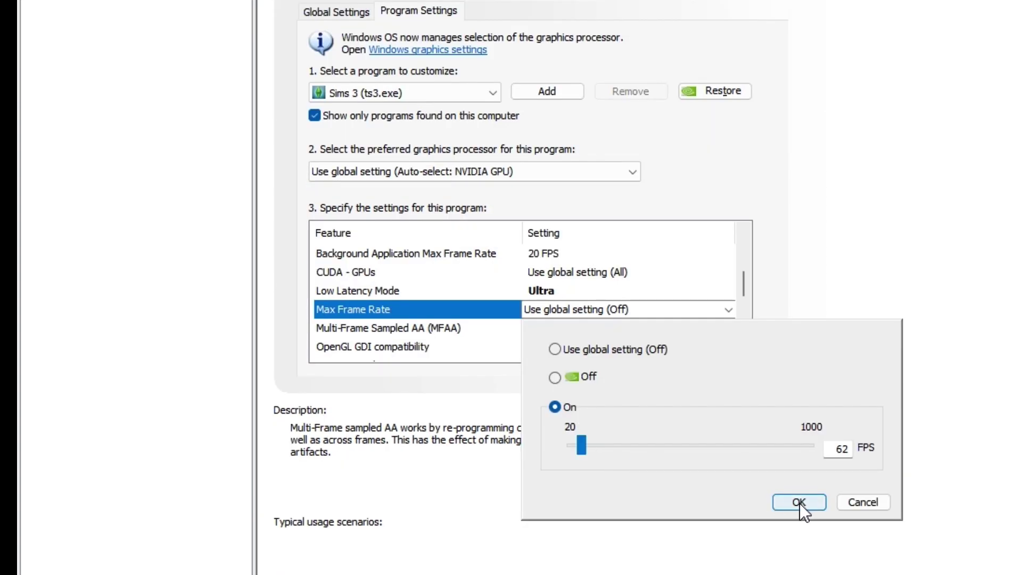
click(799, 503)
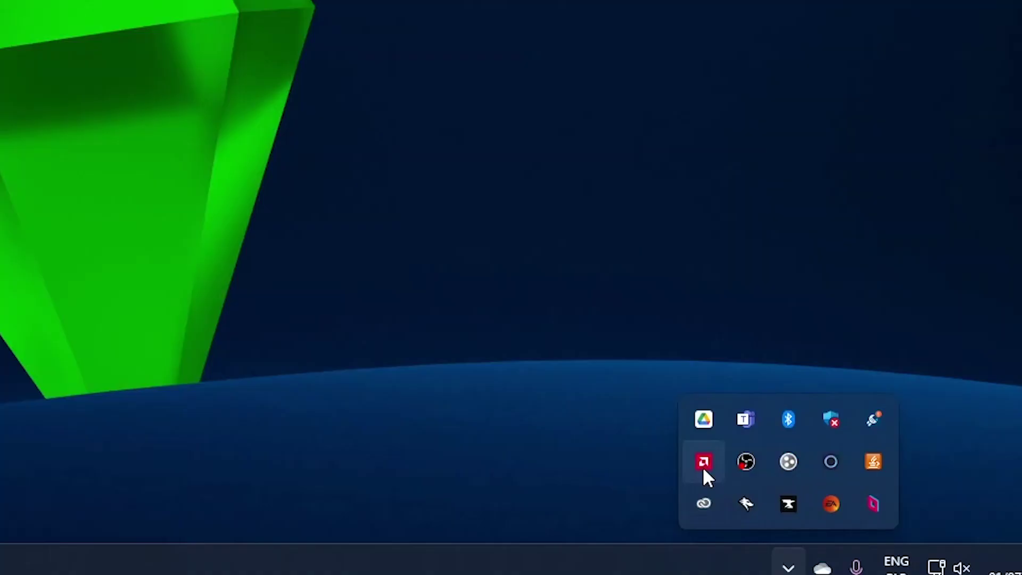
Step: In AMD Software's Sims 3 game settings, raise the Radeon Chill Max FPS to 57
right_click(708, 473)
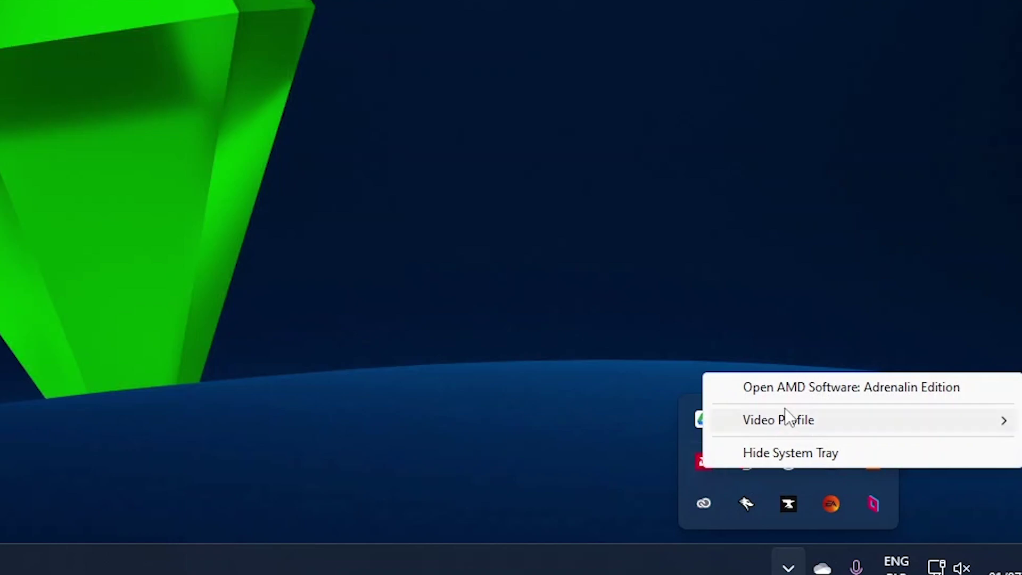
click(798, 386)
click(474, 419)
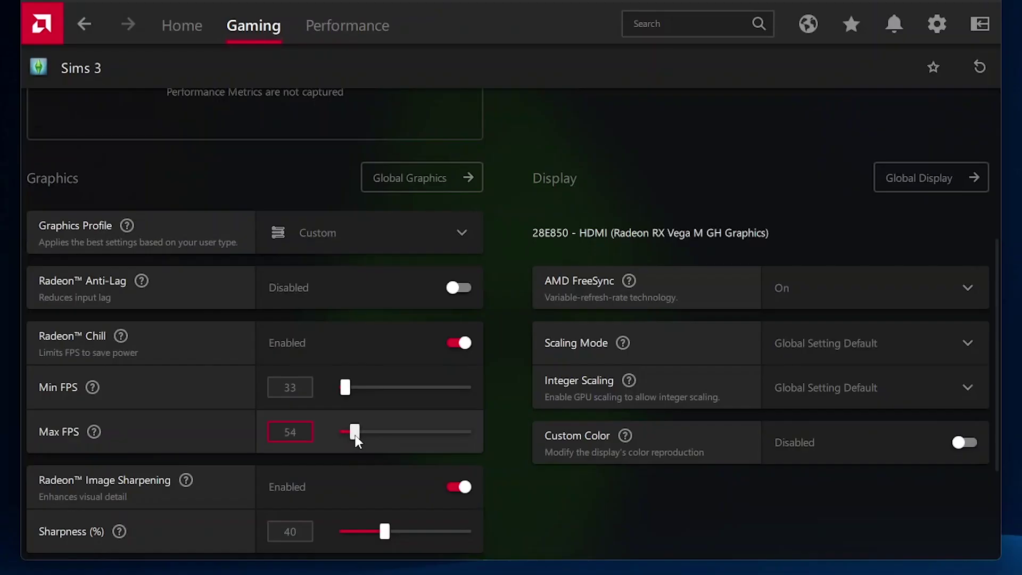
drag(354, 430, 356, 433)
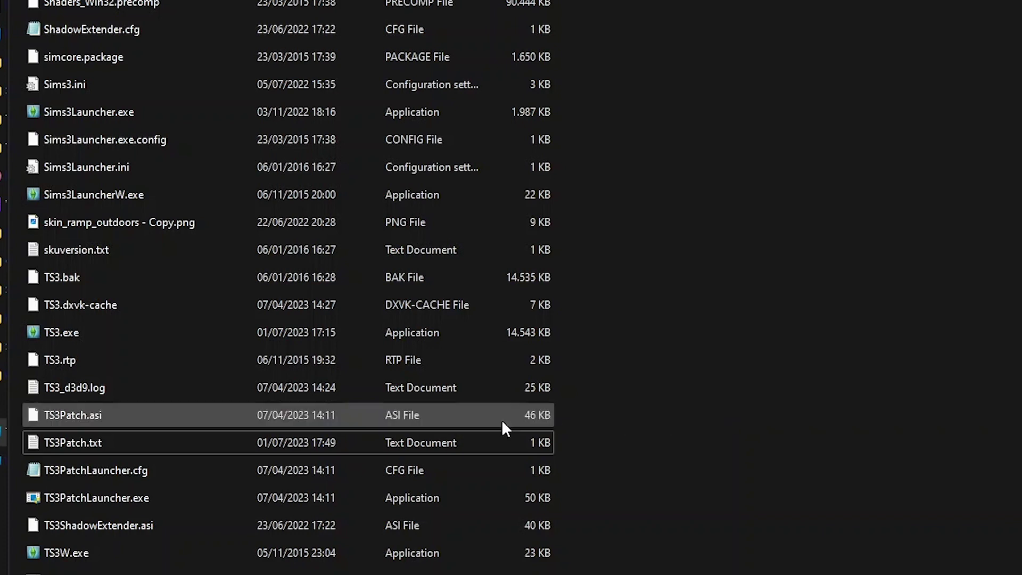
Step: Edit TS3Patch.txt so FPSLimit reads 60 instead of 0, then close Notepad
double_click(122, 443)
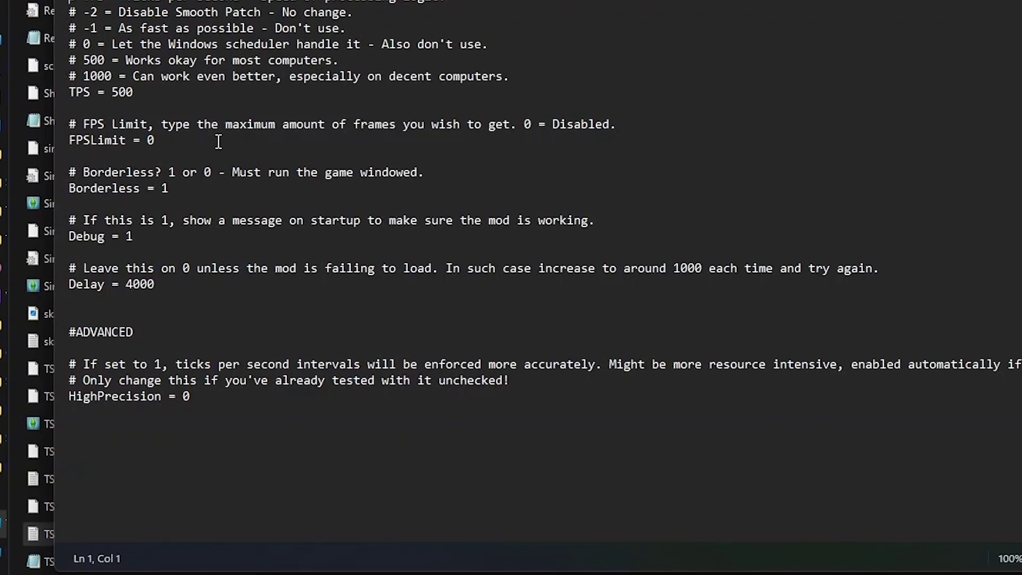
click(219, 178)
key(BackSpace)
text(60)
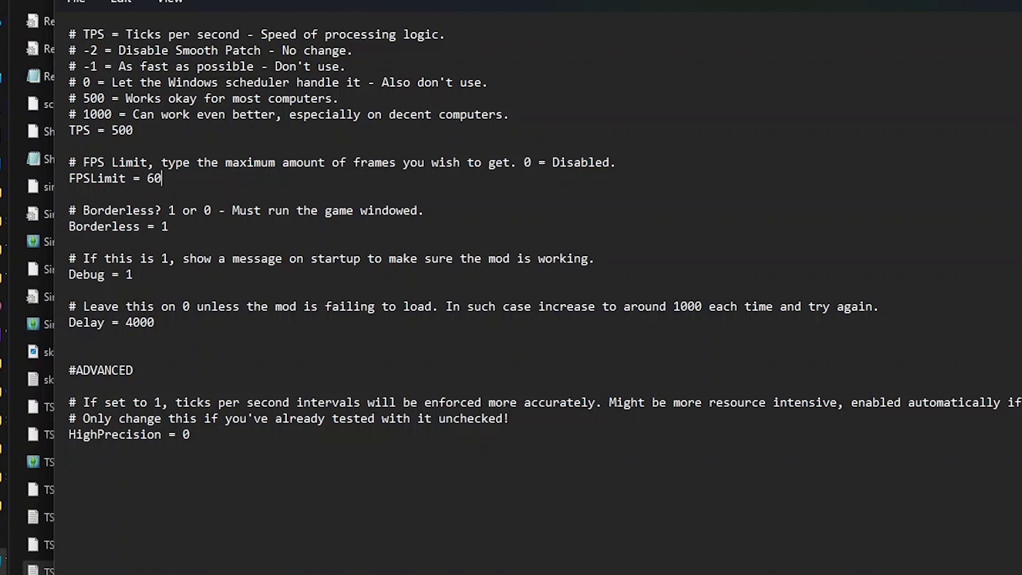
key(alt+F4)
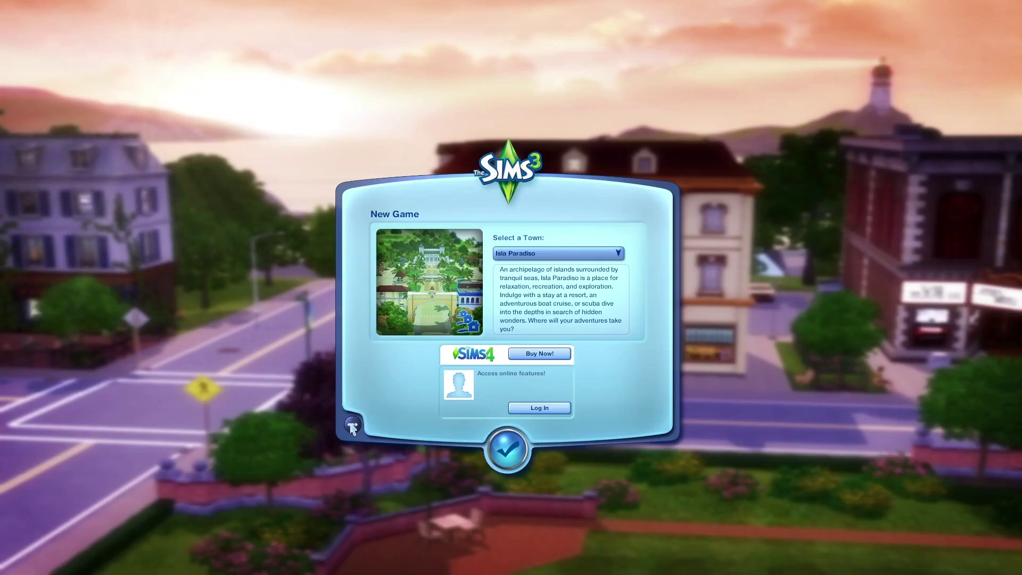
Step: In General options, turn off Shop Mode, interactive loading screens and Lessons, and disable Memories
click(353, 423)
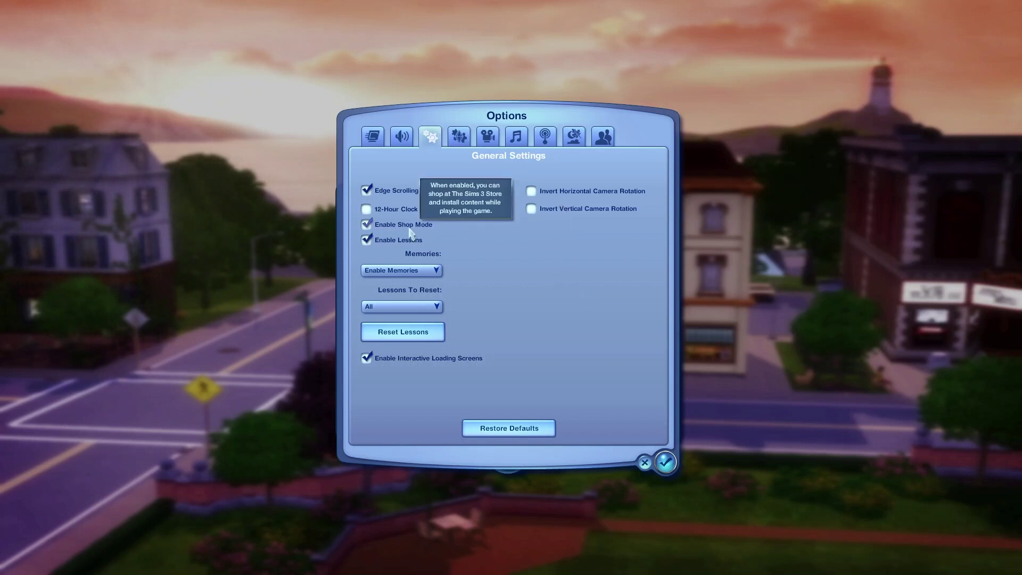
click(413, 226)
click(400, 271)
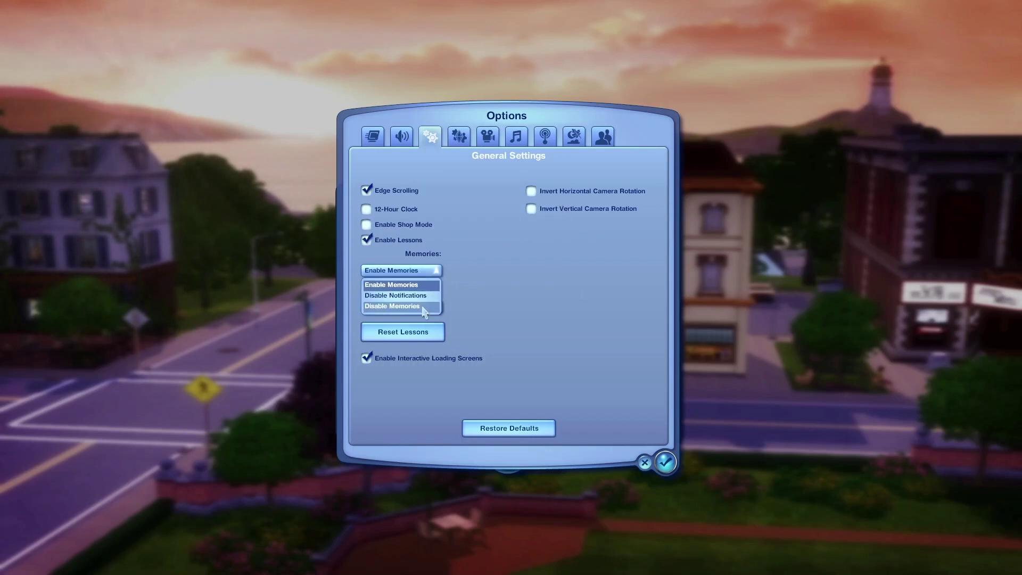
click(394, 312)
click(366, 358)
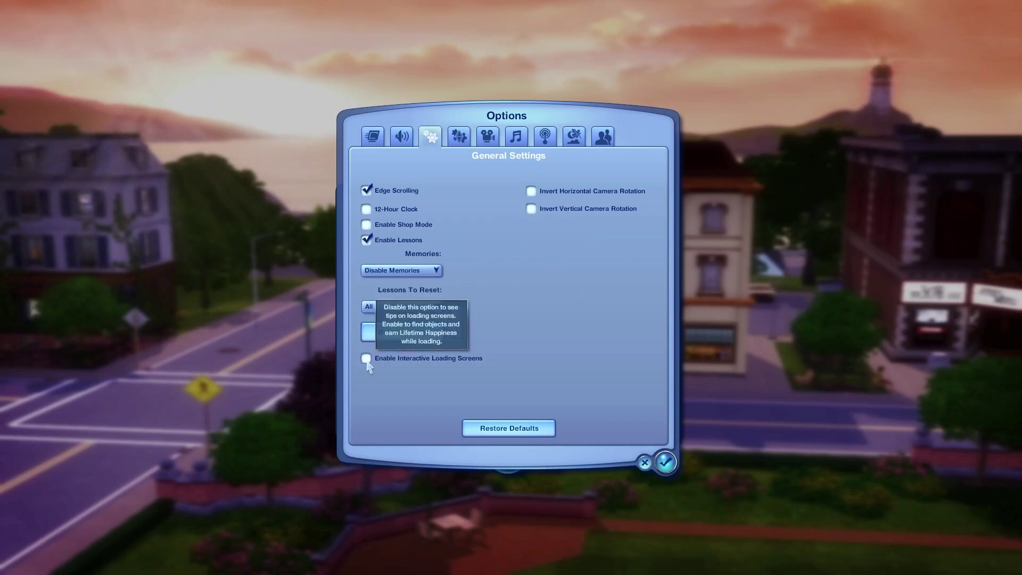
click(418, 243)
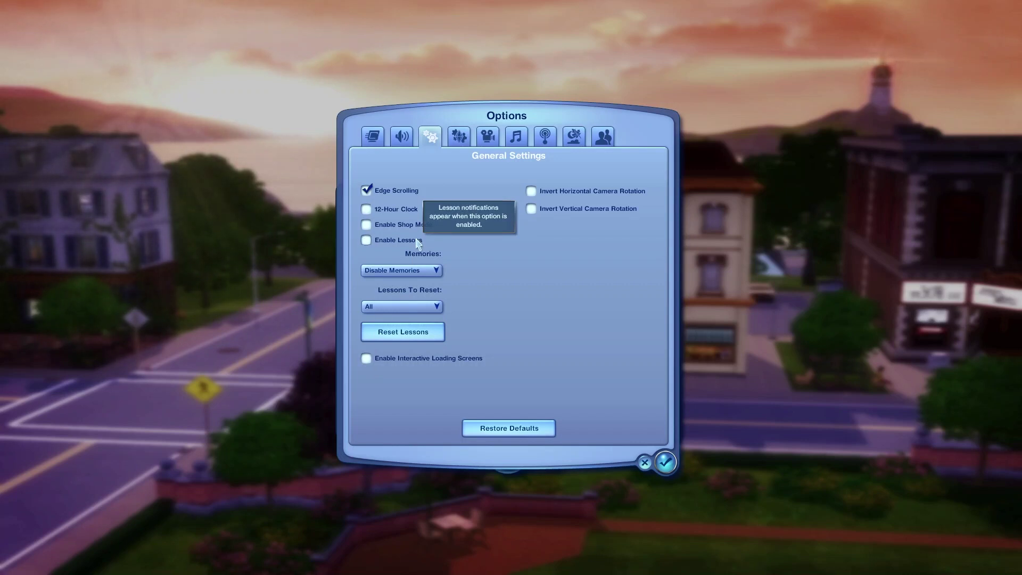
Step: In Online settings, stop keeping the profile logged in and turn off online notifications
click(553, 138)
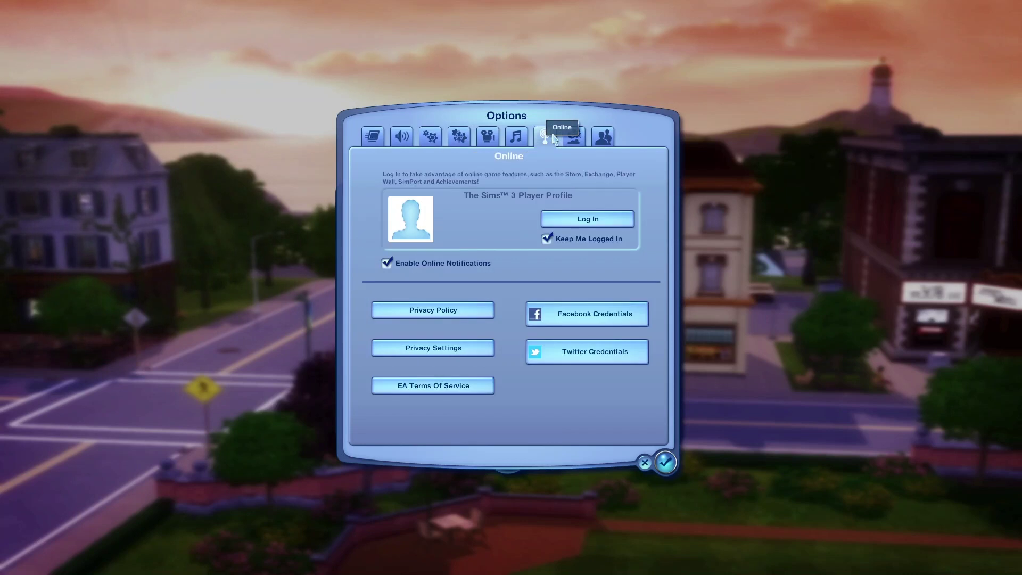
click(548, 239)
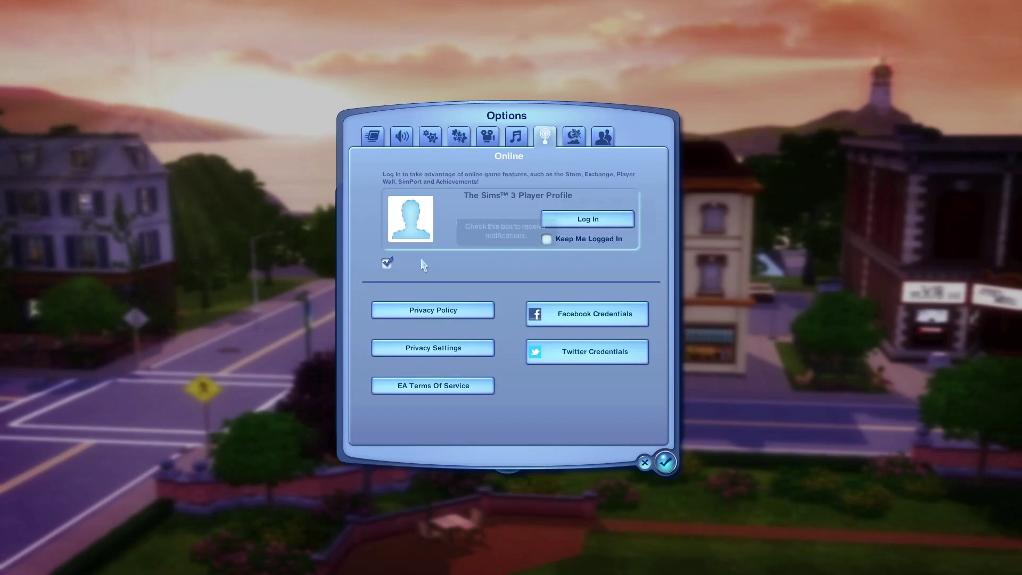
click(420, 266)
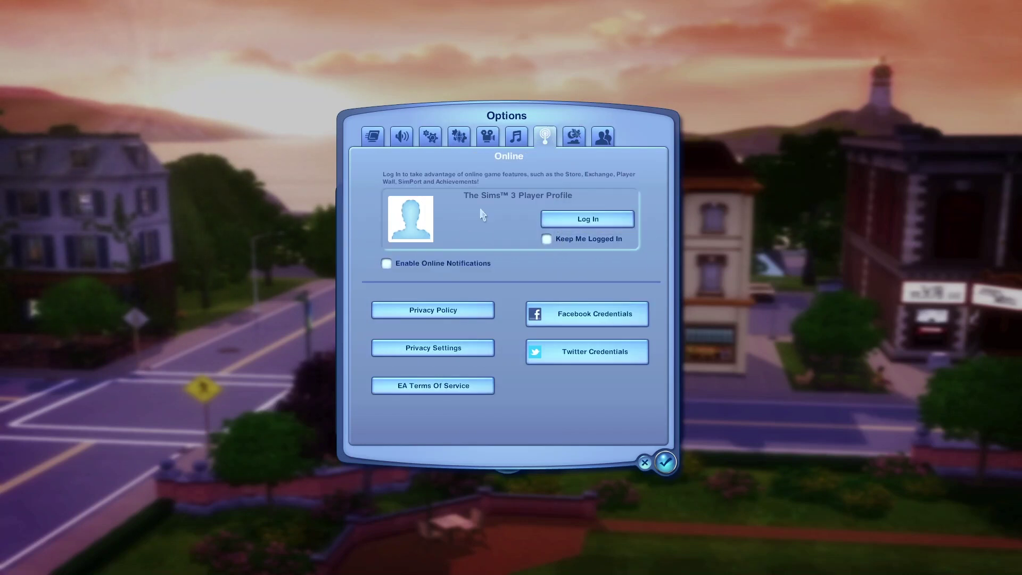
Step: Keep Story Progression on but exclude vampires, werewolves, celebrities, horses, witches and fairies
click(603, 137)
click(433, 173)
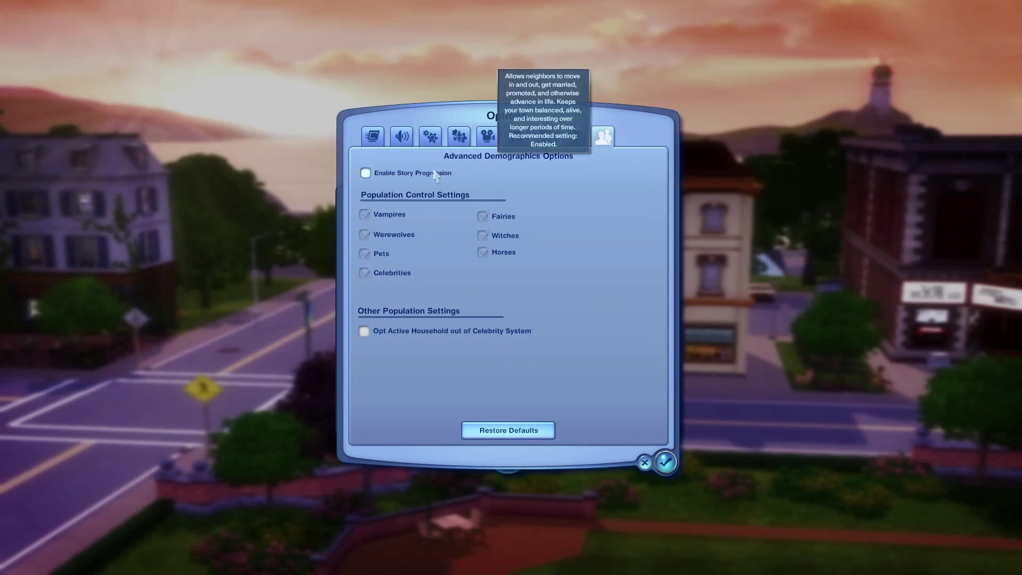
click(435, 175)
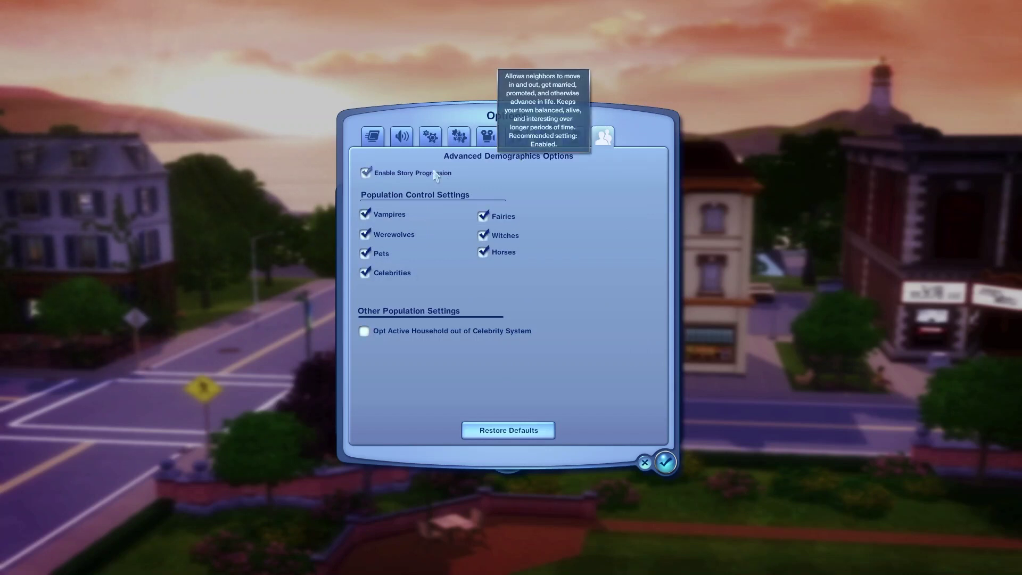
click(403, 214)
click(402, 235)
click(396, 274)
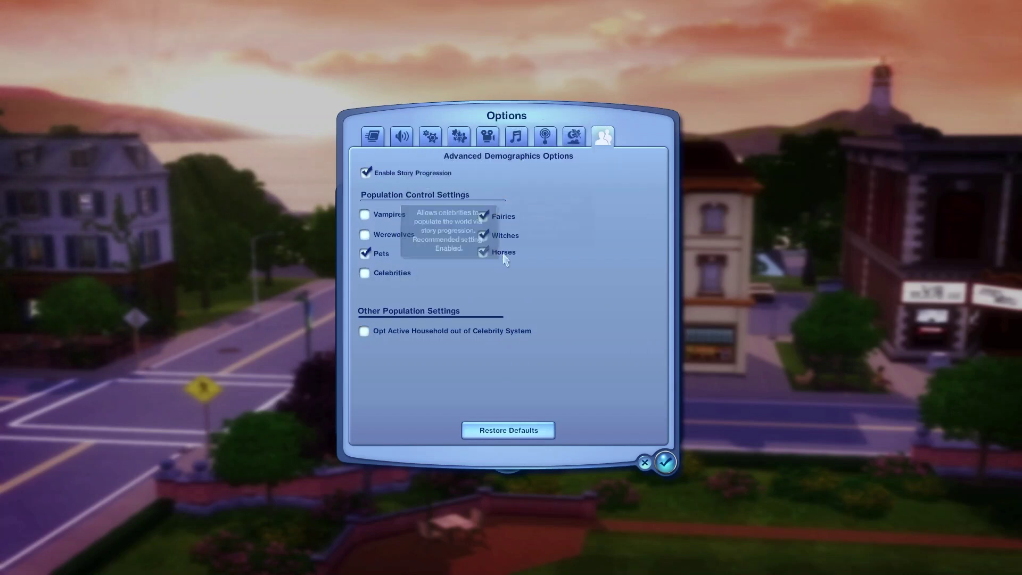
click(503, 252)
click(504, 236)
click(502, 216)
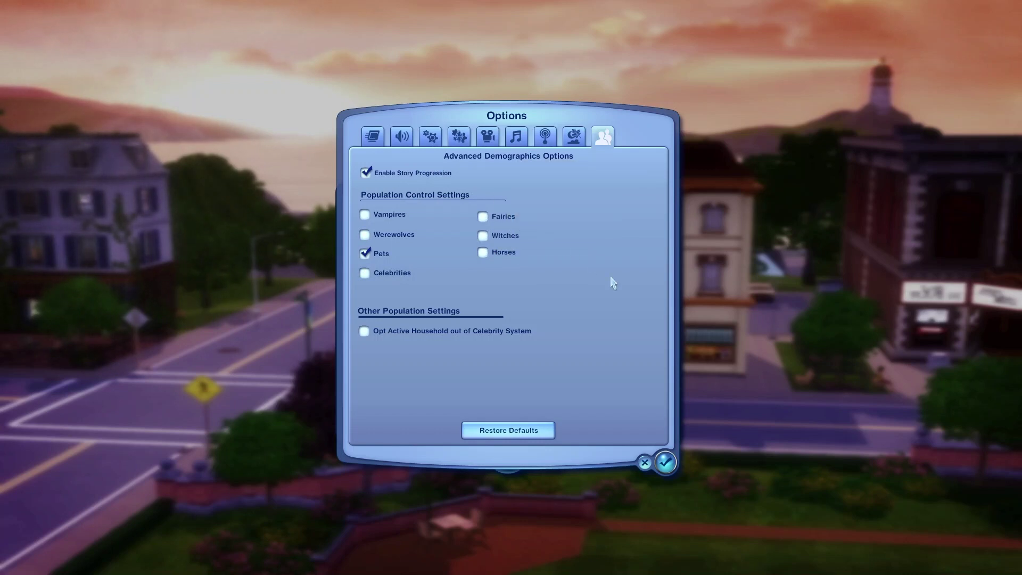